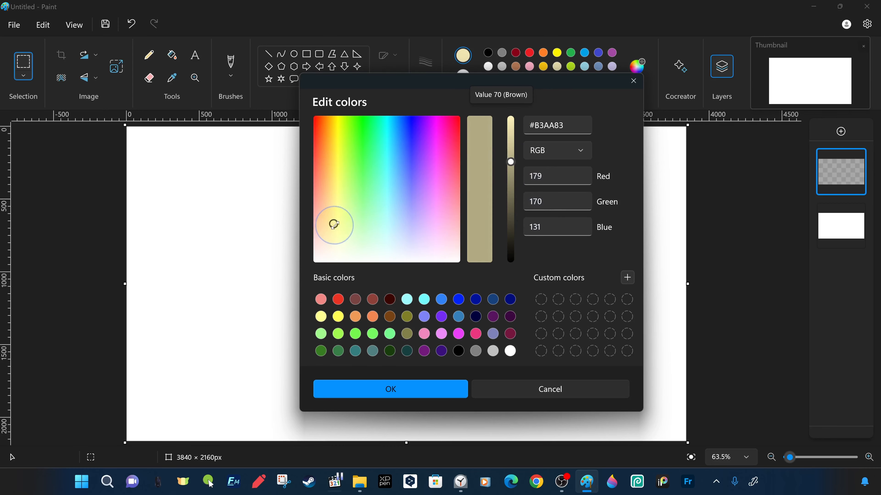
- Mix the muted grey-green #B2B298 and save it in the first custom colour slot
{"action": "left_click", "coordinate": [338, 241]}
{"action": "left_click", "coordinate": [541, 299]}
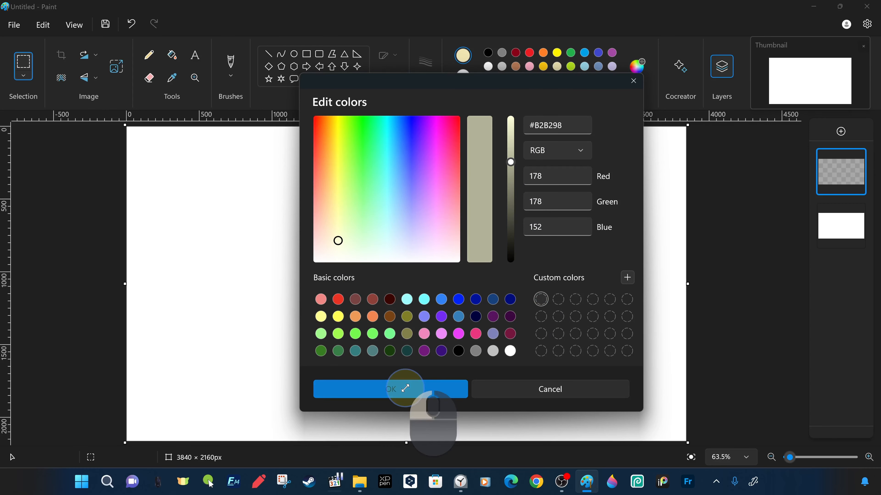
{"action": "left_click", "coordinate": [627, 278]}
{"action": "left_click", "coordinate": [450, 390]}
- Fill the active layer with the new grey-green and add an empty layer above it
{"action": "left_click", "coordinate": [170, 62]}
{"action": "left_click", "coordinate": [470, 274]}
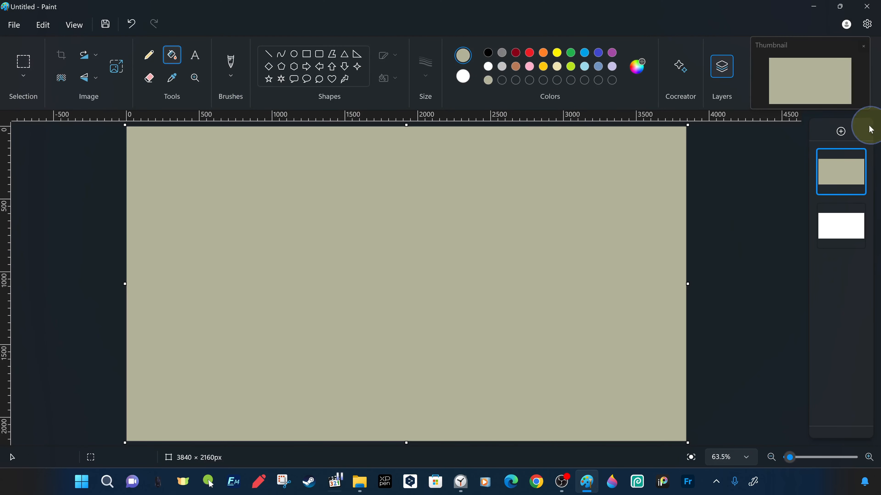
{"action": "left_click", "coordinate": [841, 131]}
- Select the Pencil, view the canvas at 100% and turn on the gridlines
{"action": "left_click", "coordinate": [149, 55]}
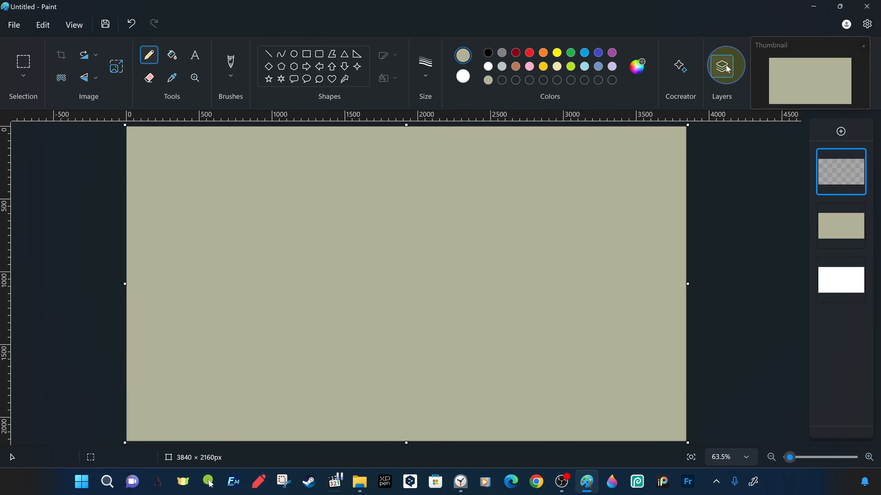
{"action": "left_click", "coordinate": [745, 457]}
{"action": "left_click", "coordinate": [725, 401]}
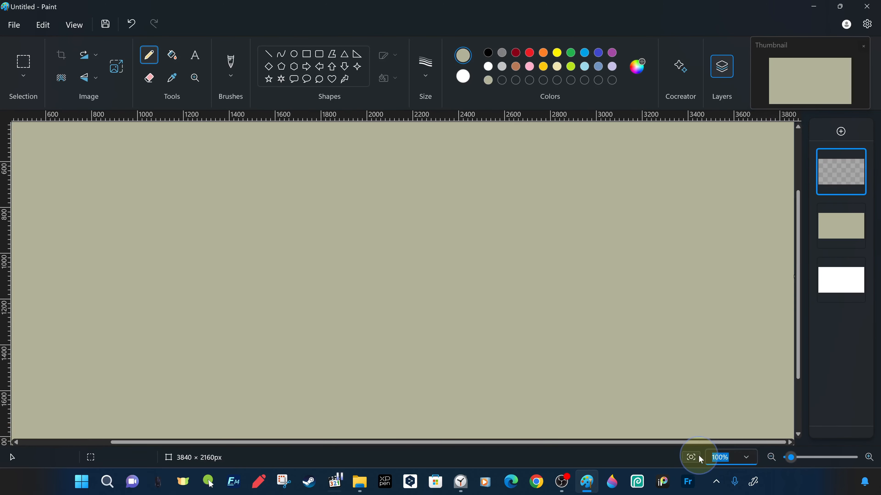
{"action": "left_click", "coordinate": [691, 458]}
{"action": "left_click", "coordinate": [74, 25]}
{"action": "mouse_move", "coordinate": [121, 45]}
{"action": "left_click", "coordinate": [241, 51]}
{"action": "left_click", "coordinate": [691, 458]}
{"action": "key", "text": "ctrl+0"}
{"action": "left_click_drag", "start_coordinate": [295, 443], "coordinate": [215, 448]}
{"action": "left_click_drag", "start_coordinate": [798, 204], "coordinate": [798, 146]}
{"action": "left_click", "coordinate": [74, 24]}
{"action": "left_click", "coordinate": [79, 76]}
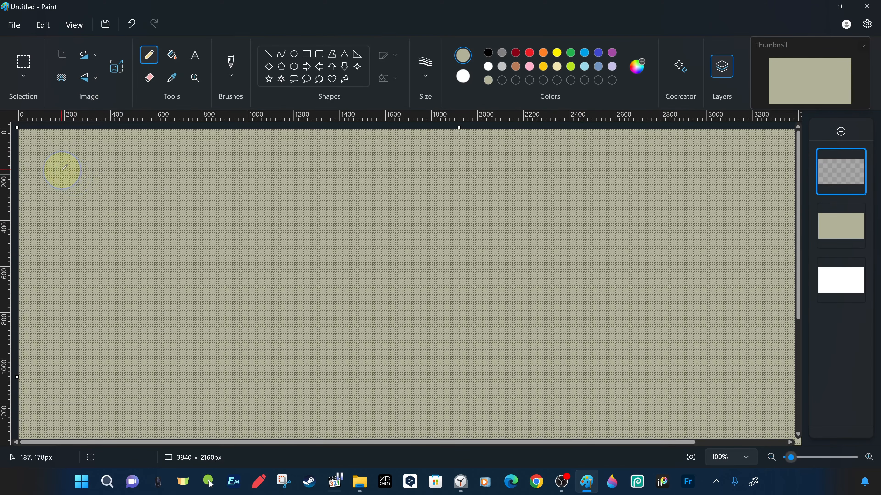
- Choose black and place a single Pencil mark on the canvas's top-left corner pixel at 2000% zoom
{"action": "left_click", "coordinate": [746, 457]}
{"action": "left_click", "coordinate": [727, 255]}
{"action": "left_click_drag", "start_coordinate": [371, 443], "coordinate": [75, 445]}
{"action": "left_click_drag", "start_coordinate": [798, 228], "coordinate": [798, 142]}
{"action": "left_click_drag", "start_coordinate": [812, 457], "coordinate": [855, 458]}
{"action": "left_click_drag", "start_coordinate": [62, 443], "coordinate": [16, 445]}
{"action": "scroll", "coordinate": [187, 294], "scroll_direction": "up", "scroll_amount": 3}
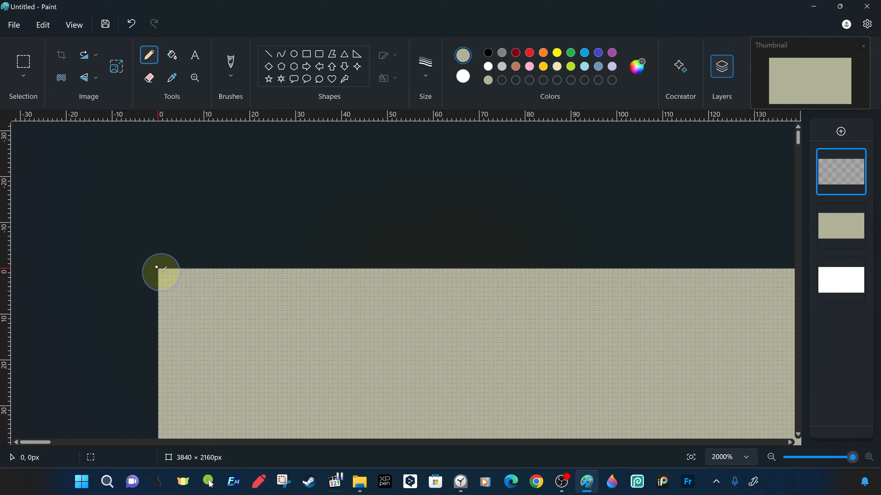
{"action": "left_click", "coordinate": [487, 52]}
{"action": "key", "text": "ctrl+z"}
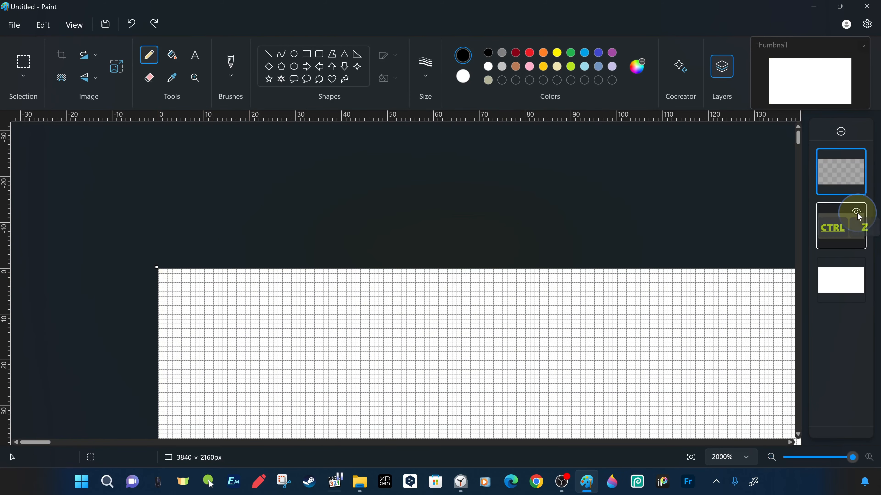
{"action": "left_click", "coordinate": [848, 180]}
{"action": "left_click", "coordinate": [161, 271]}
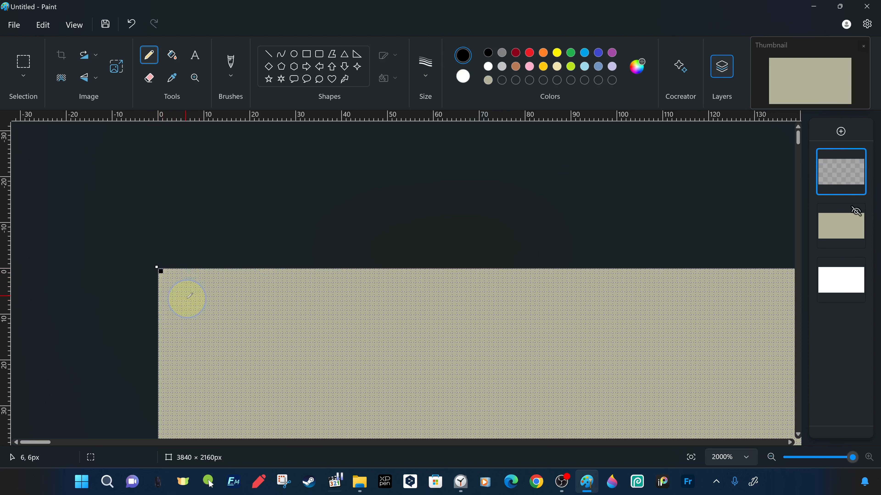
- Draw black Pencil samples along the canvas's left edge, each a dot and a wavy stroke, using a thicker size for each row
{"action": "left_click", "coordinate": [188, 413]}
{"action": "left_click_drag", "start_coordinate": [220, 418], "coordinate": [406, 408]}
{"action": "left_click_drag", "start_coordinate": [798, 138], "coordinate": [798, 144]}
{"action": "left_click", "coordinate": [425, 69]}
{"action": "left_click", "coordinate": [426, 177]}
{"action": "left_click", "coordinate": [186, 292]}
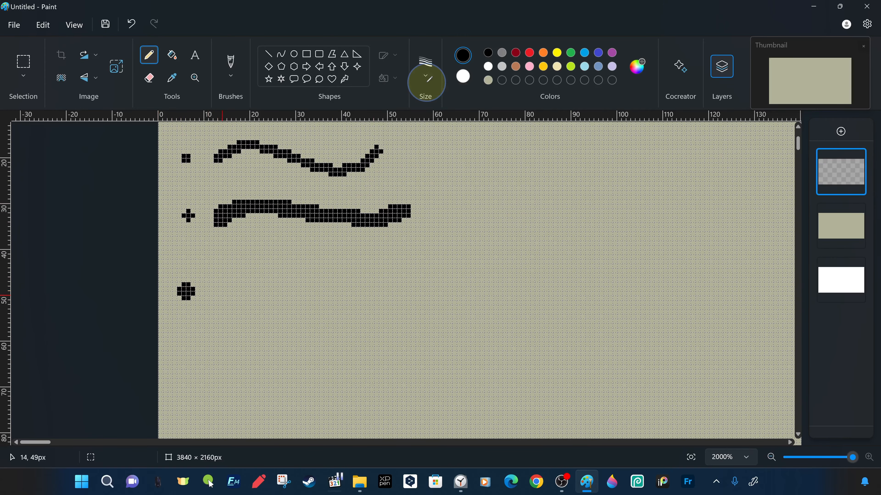
{"action": "left_click_drag", "start_coordinate": [219, 299], "coordinate": [436, 314]}
{"action": "left_click", "coordinate": [188, 391]}
{"action": "left_click_drag", "start_coordinate": [229, 386], "coordinate": [436, 399]}
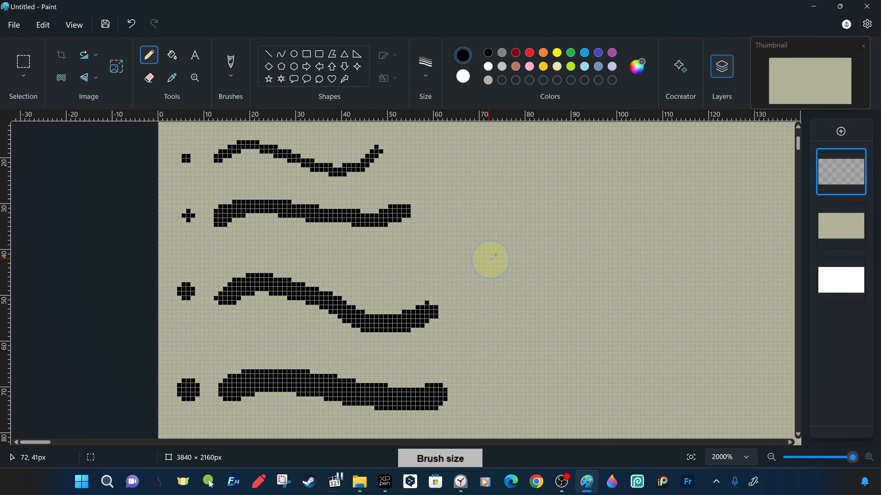
- Add thicker Pencil samples of a dot and a wave beneath, reaching about 150 px below the canvas top
{"action": "scroll", "coordinate": [379, 315], "scroll_direction": "down", "scroll_amount": 3}
{"action": "left_click", "coordinate": [188, 332]}
{"action": "left_click_drag", "start_coordinate": [233, 339], "coordinate": [498, 378]}
{"action": "scroll", "coordinate": [204, 366], "scroll_direction": "down", "scroll_amount": 2}
{"action": "left_click", "coordinate": [198, 371]}
{"action": "left_click_drag", "start_coordinate": [255, 377], "coordinate": [504, 381]}
{"action": "key", "text": "ctrl+KP_Add"}
{"action": "scroll", "coordinate": [554, 385], "scroll_direction": "down", "scroll_amount": 4}
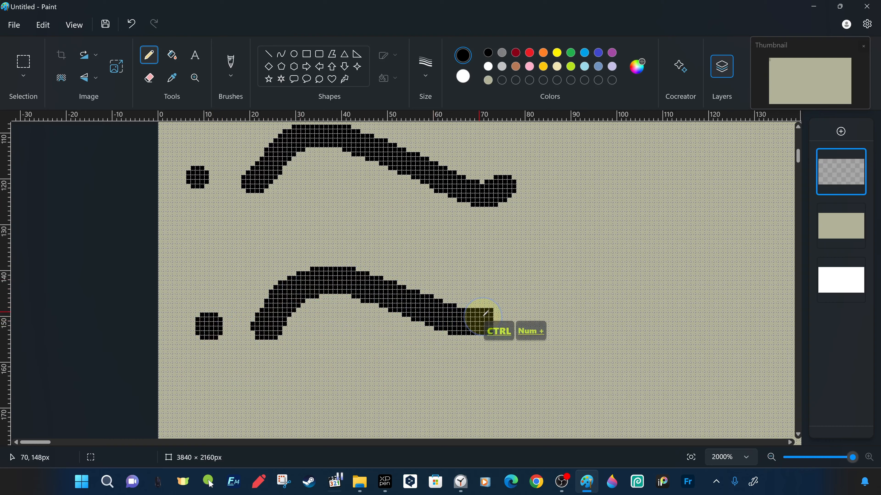
- Extend the Pencil samples with increasingly thick dot-and-wave rows down to about 600 px below the canvas top
{"action": "scroll", "coordinate": [554, 278], "scroll_direction": "down", "scroll_amount": 3}
{"action": "scroll", "coordinate": [196, 305], "scroll_direction": "down", "scroll_amount": 2, "text": "ctrl"}
{"action": "scroll", "coordinate": [383, 330], "scroll_direction": "down", "scroll_amount": 5}
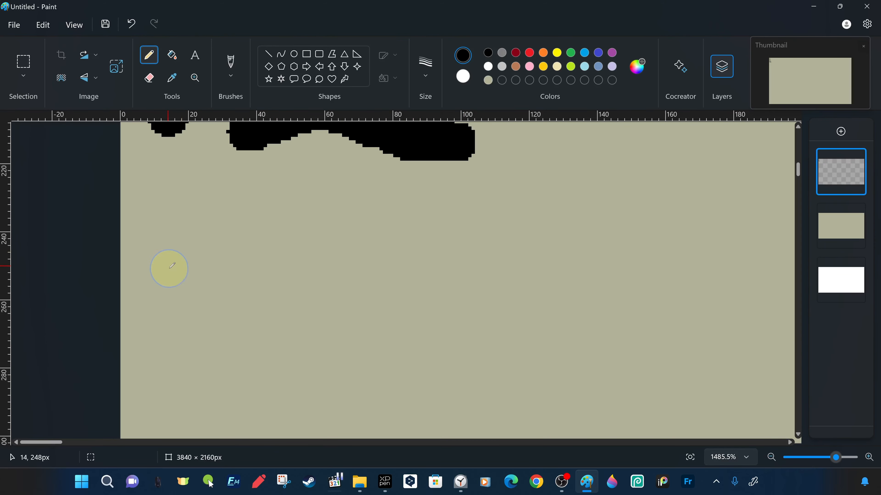
{"action": "scroll", "coordinate": [169, 268], "scroll_direction": "down", "scroll_amount": 10}
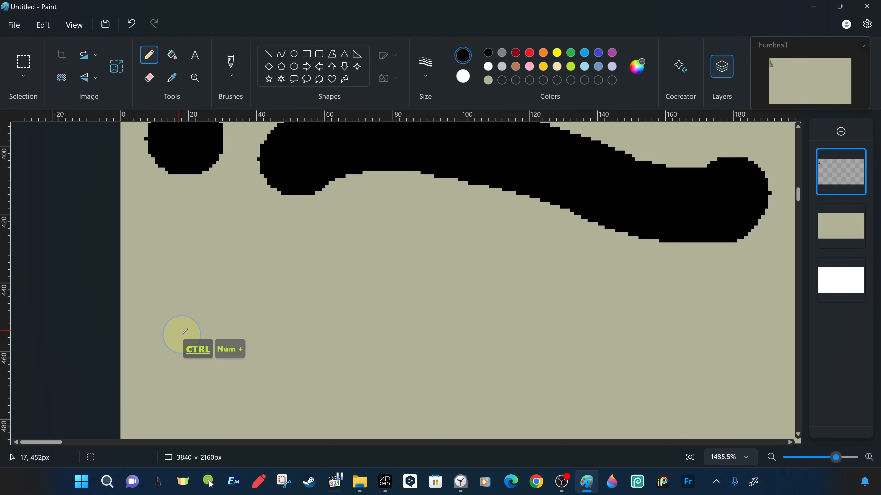
{"action": "left_click", "coordinate": [184, 351]}
{"action": "left_click_drag", "start_coordinate": [288, 359], "coordinate": [693, 386]}
{"action": "scroll", "coordinate": [532, 297], "scroll_direction": "down", "scroll_amount": 5}
{"action": "left_click", "coordinate": [191, 281]}
{"action": "left_click_drag", "start_coordinate": [314, 291], "coordinate": [742, 332]}
{"action": "scroll", "coordinate": [624, 305], "scroll_direction": "down", "scroll_amount": 4}
{"action": "left_click_drag", "start_coordinate": [359, 328], "coordinate": [729, 317]}
{"action": "scroll", "coordinate": [276, 256], "scroll_direction": "down", "scroll_amount": 5}
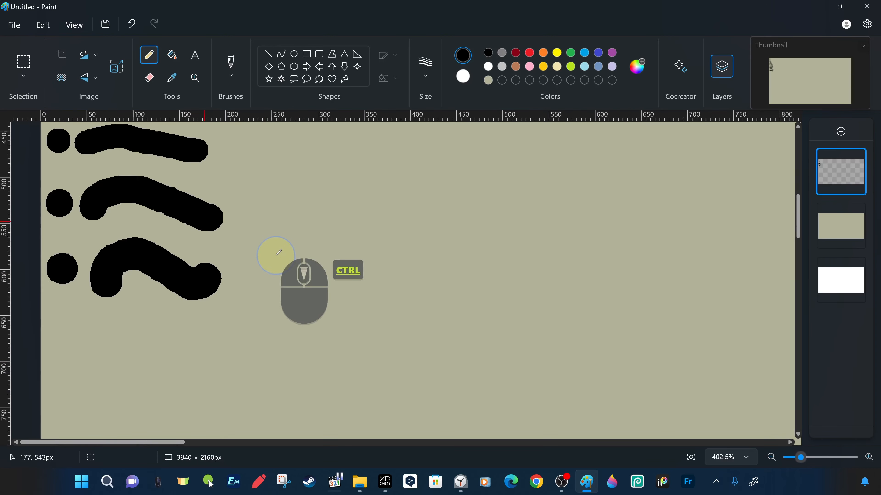
- Increase the Pencil size and add three dot-and-wave rows between about 700 and 970 px below the canvas top
{"action": "scroll", "coordinate": [276, 256], "scroll_direction": "down", "scroll_amount": 1, "text": "ctrl"}
{"action": "scroll", "coordinate": [139, 274], "scroll_direction": "down", "scroll_amount": 3}
{"action": "key", "text": "ctrl+KP_Add"}
{"action": "left_click", "coordinate": [49, 224]}
{"action": "left_click_drag", "start_coordinate": [87, 228], "coordinate": [223, 229]}
{"action": "left_click", "coordinate": [58, 300]}
{"action": "left_click_drag", "start_coordinate": [112, 304], "coordinate": [256, 291]}
{"action": "scroll", "coordinate": [136, 274], "scroll_direction": "down", "scroll_amount": 4}
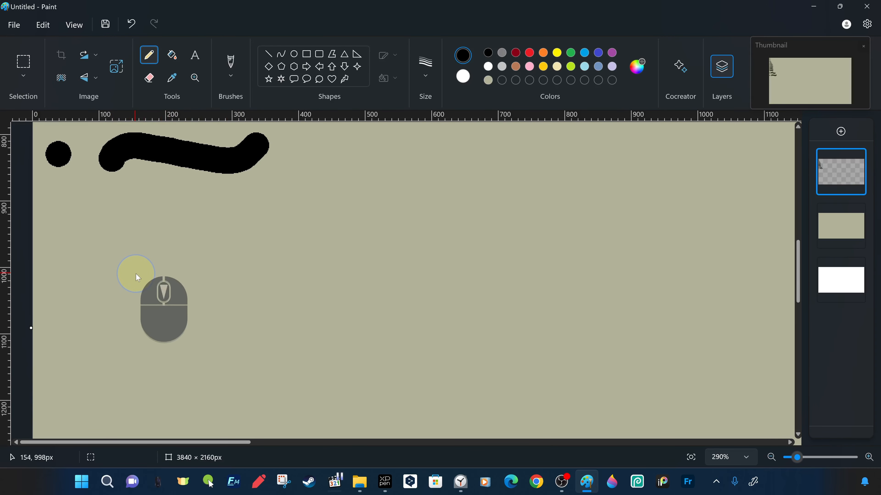
{"action": "left_click", "coordinate": [63, 255]}
{"action": "left_click_drag", "start_coordinate": [111, 275], "coordinate": [298, 240]}
- Complete the Pencil column with its thickest dot-and-wave rows, from about 1150 to 1450 px below the canvas top
{"action": "scroll", "coordinate": [99, 274], "scroll_direction": "down", "scroll_amount": 3}
{"action": "left_click", "coordinate": [70, 277]}
{"action": "left_click_drag", "start_coordinate": [122, 293], "coordinate": [379, 267]}
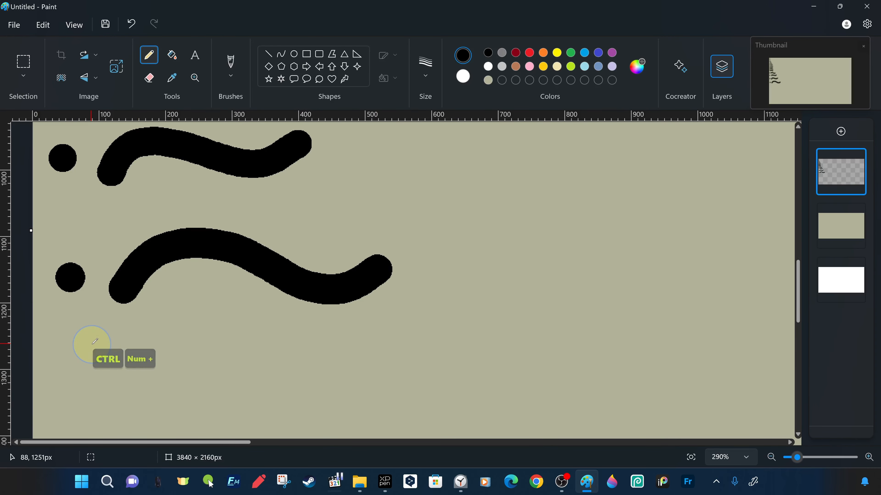
{"action": "scroll", "coordinate": [95, 341], "scroll_direction": "down", "scroll_amount": 3}
{"action": "left_click", "coordinate": [69, 386]}
{"action": "mouse_move", "coordinate": [126, 411]}
{"action": "left_mouse_down"}
{"action": "mouse_move", "coordinate": [189, 344]}
{"action": "mouse_move", "coordinate": [322, 383]}
{"action": "left_mouse_up"}
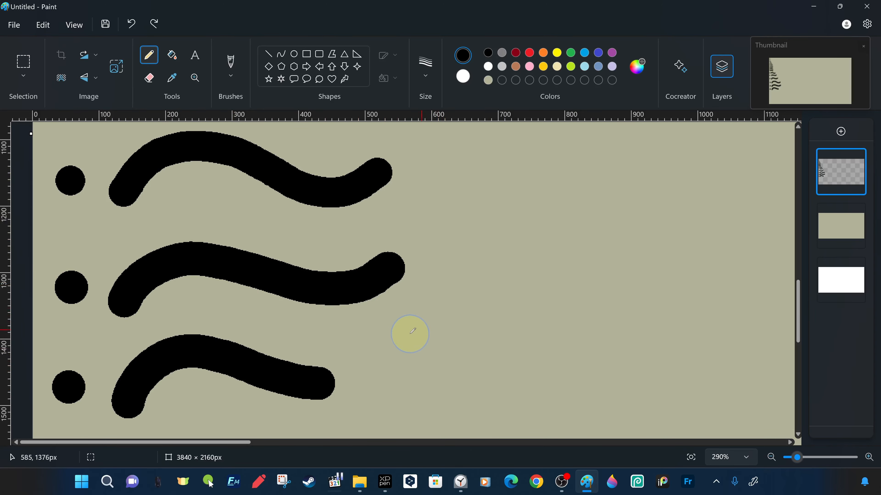
{"action": "key", "text": "ctrl+z"}
{"action": "key", "text": "ctrl+y"}
- Erase the wavy stroke in the Pencil row about 600 px below the canvas top, keeping its dot
{"action": "scroll", "coordinate": [482, 255], "scroll_direction": "down", "scroll_amount": 8, "text": "ctrl"}
{"action": "left_click", "coordinate": [149, 78]}
{"action": "scroll", "coordinate": [173, 251], "scroll_direction": "up", "scroll_amount": 5, "text": "ctrl"}
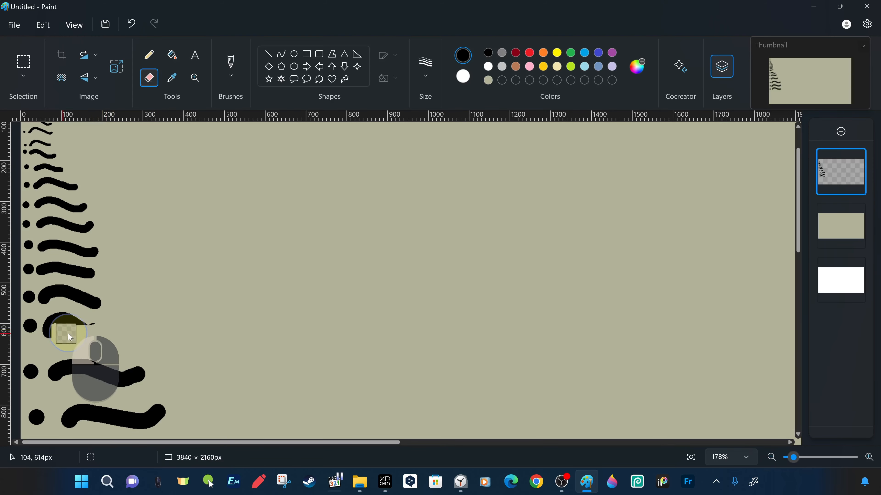
{"action": "left_click_drag", "start_coordinate": [68, 334], "coordinate": [48, 331]}
{"action": "mouse_move", "coordinate": [49, 327]}
{"action": "left_mouse_down"}
{"action": "mouse_move", "coordinate": [69, 321]}
{"action": "mouse_move", "coordinate": [55, 319]}
{"action": "mouse_move", "coordinate": [195, 334]}
{"action": "left_mouse_up"}
- Redraw the erased wave beside its dot with the Pencil, undoing the unwanted attempts
{"action": "left_click", "coordinate": [149, 55]}
{"action": "scroll", "coordinate": [100, 327], "scroll_direction": "down", "scroll_amount": 1, "text": "ctrl"}
{"action": "key", "text": "ctrl+z"}
{"action": "key", "text": "ctrl+z"}
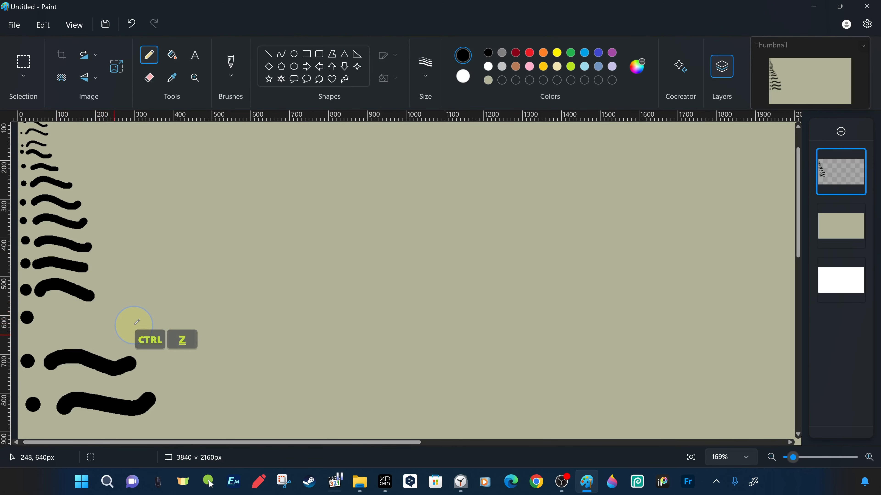
{"action": "left_click_drag", "start_coordinate": [41, 323], "coordinate": [113, 327]}
{"action": "scroll", "coordinate": [236, 294], "scroll_direction": "down", "scroll_amount": 8, "text": "ctrl"}
{"action": "scroll", "coordinate": [225, 210], "scroll_direction": "up", "scroll_amount": 8, "text": "ctrl"}
{"action": "scroll", "coordinate": [369, 269], "scroll_direction": "down", "scroll_amount": 2, "text": "ctrl"}
- Add a new layer above the Pencil samples and select the basic Brush at its thinnest size
{"action": "left_click", "coordinate": [840, 131]}
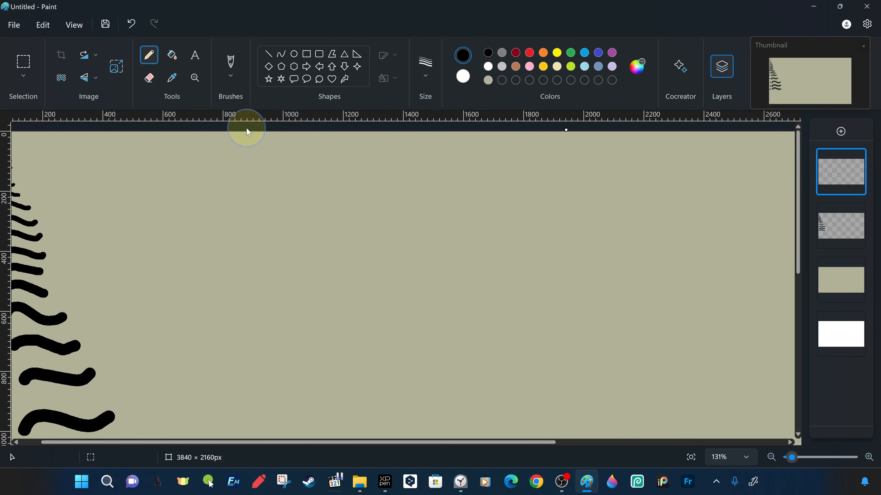
{"action": "left_click", "coordinate": [236, 78]}
{"action": "left_click", "coordinate": [209, 96]}
{"action": "left_click", "coordinate": [426, 77]}
{"action": "left_click", "coordinate": [430, 92]}
- Turn on the gridlines and draw thin Brush samples, a dot and a wave each, from about x = 365 px near the canvas top
{"action": "scroll", "coordinate": [226, 173], "scroll_direction": "up", "scroll_amount": 13}
{"action": "left_click", "coordinate": [74, 25]}
{"action": "left_click", "coordinate": [117, 84]}
{"action": "scroll", "coordinate": [317, 301], "scroll_direction": "up", "scroll_amount": 15}
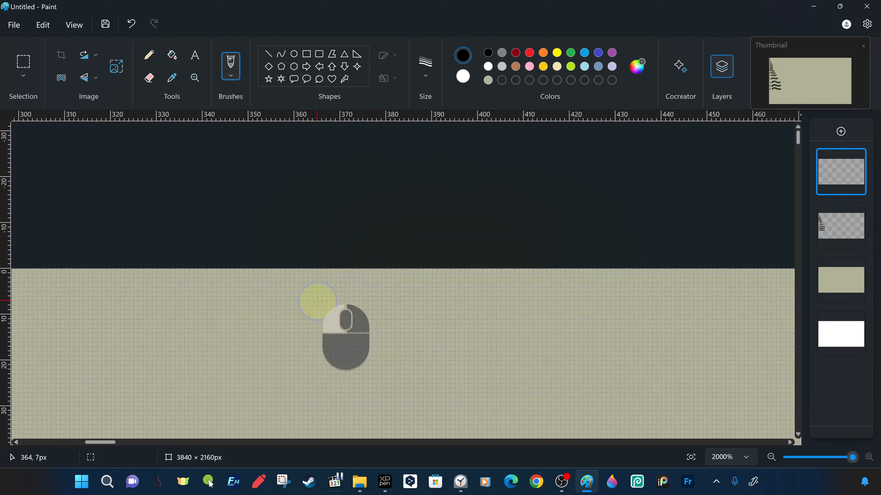
{"action": "left_click", "coordinate": [317, 309]}
{"action": "left_click", "coordinate": [426, 75]}
{"action": "left_click", "coordinate": [430, 124]}
{"action": "left_click", "coordinate": [317, 368]}
{"action": "left_click_drag", "start_coordinate": [340, 374], "coordinate": [556, 376]}
- Add larger Brush samples of a dot and a wave beneath the thin ones, and hide the gridlines
{"action": "scroll", "coordinate": [555, 374], "scroll_direction": "down", "scroll_amount": 3}
{"action": "left_click", "coordinate": [426, 75]}
{"action": "left_click", "coordinate": [430, 97]}
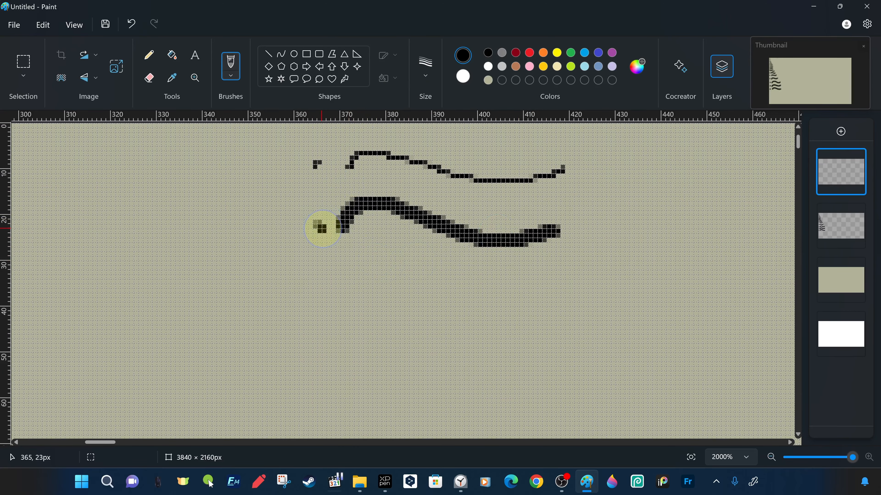
{"action": "left_click_drag", "start_coordinate": [342, 224], "coordinate": [556, 213]}
{"action": "left_click", "coordinate": [314, 286]}
{"action": "left_click_drag", "start_coordinate": [353, 292], "coordinate": [591, 294]}
{"action": "left_click", "coordinate": [75, 25]}
{"action": "left_click", "coordinate": [105, 79]}
- Draw two more dot-and-wave Brush rows directly below the existing Brush samples
{"action": "scroll", "coordinate": [220, 243], "scroll_direction": "down", "scroll_amount": 6, "text": "ctrl"}
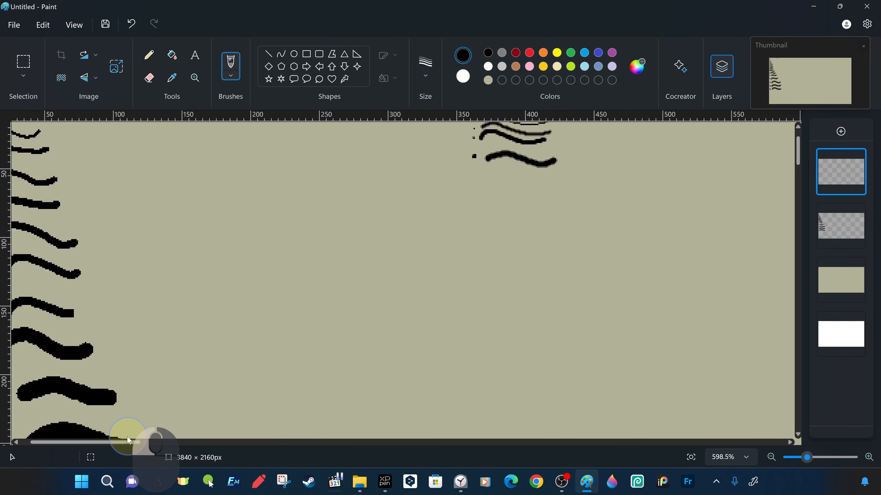
{"action": "scroll", "coordinate": [164, 440], "scroll_direction": "up", "scroll_amount": 5, "text": "ctrl"}
{"action": "scroll", "coordinate": [157, 382], "scroll_direction": "up", "scroll_amount": 5}
{"action": "left_click", "coordinate": [153, 308]}
{"action": "left_click_drag", "start_coordinate": [180, 304], "coordinate": [357, 328]}
{"action": "scroll", "coordinate": [197, 393], "scroll_direction": "down", "scroll_amount": 2}
{"action": "left_click", "coordinate": [233, 322]}
{"action": "left_click", "coordinate": [157, 332]}
{"action": "mouse_move", "coordinate": [194, 347]}
{"action": "left_mouse_down"}
{"action": "mouse_move", "coordinate": [218, 328]}
{"action": "mouse_move", "coordinate": [376, 335]}
{"action": "left_mouse_up"}
- Add three thicker Brush rows of a dot and a wave, increasing the stroke width from row to row
{"action": "scroll", "coordinate": [154, 230], "scroll_direction": "down", "scroll_amount": 3}
{"action": "mouse_move", "coordinate": [198, 244]}
{"action": "left_mouse_down"}
{"action": "mouse_move", "coordinate": [229, 217]}
{"action": "mouse_move", "coordinate": [399, 217]}
{"action": "left_mouse_up"}
{"action": "left_click", "coordinate": [153, 314]}
{"action": "mouse_move", "coordinate": [202, 314]}
{"action": "left_mouse_down"}
{"action": "mouse_move", "coordinate": [250, 291]}
{"action": "mouse_move", "coordinate": [430, 302]}
{"action": "left_mouse_up"}
{"action": "left_click", "coordinate": [153, 403]}
{"action": "left_click_drag", "start_coordinate": [201, 406], "coordinate": [468, 381]}
- Increase the Brush size and continue the dot-and-wave rows down to about 530 px below the canvas top
{"action": "scroll", "coordinate": [320, 280], "scroll_direction": "down", "scroll_amount": 5}
{"action": "scroll", "coordinate": [148, 208], "scroll_direction": "down", "scroll_amount": 4, "text": "ctrl"}
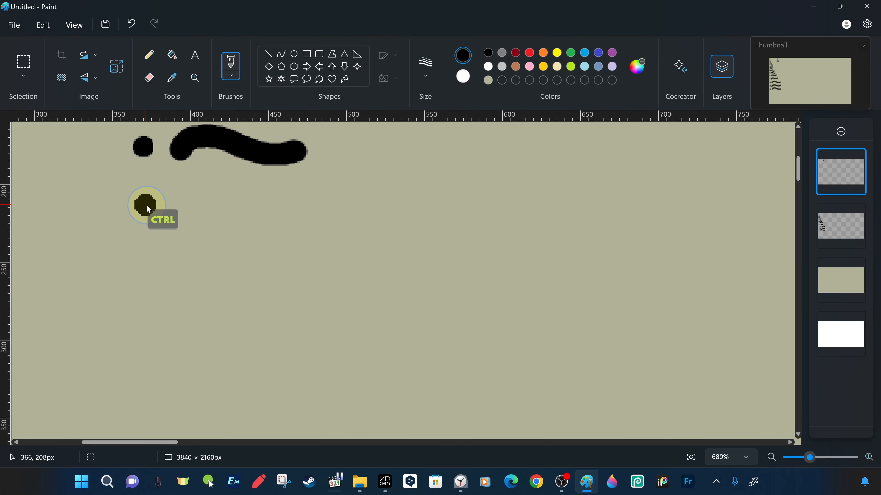
{"action": "key", "text": "ctrl+KP_Add"}
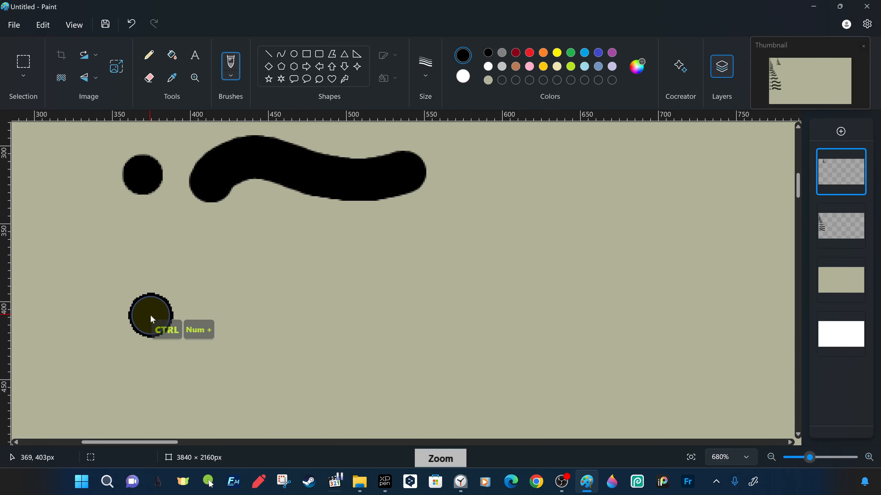
{"action": "scroll", "coordinate": [151, 315], "scroll_direction": "up", "scroll_amount": 3, "text": "ctrl"}
{"action": "scroll", "coordinate": [157, 354], "scroll_direction": "down", "scroll_amount": 10, "text": "ctrl"}
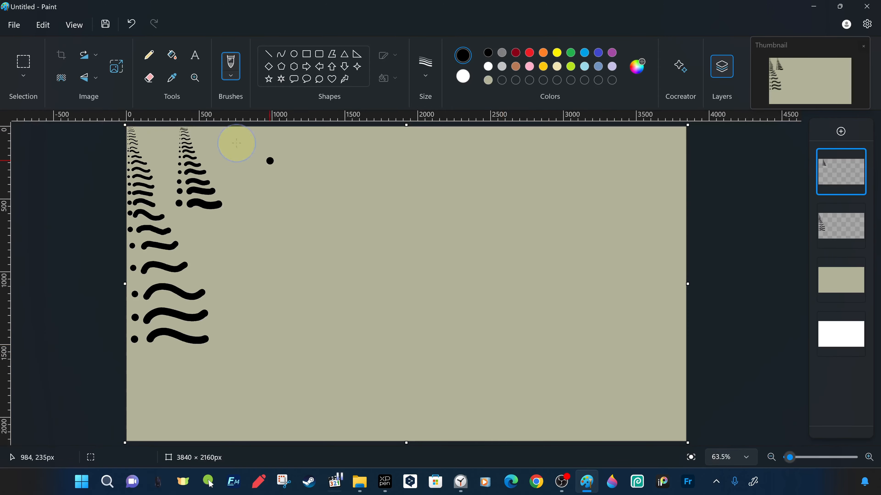
- Switch to the slanted calligraphic brush and draw three increasingly thick waves to the right of the Brush samples, starting about x = 800 px
{"action": "scroll", "coordinate": [398, 291], "scroll_direction": "up", "scroll_amount": 8, "text": "ctrl"}
{"action": "scroll", "coordinate": [399, 292], "scroll_direction": "up", "scroll_amount": 2, "text": "ctrl"}
{"action": "scroll", "coordinate": [269, 173], "scroll_direction": "down", "scroll_amount": 6, "text": "ctrl"}
{"action": "scroll", "coordinate": [275, 259], "scroll_direction": "up", "scroll_amount": 5, "text": "ctrl"}
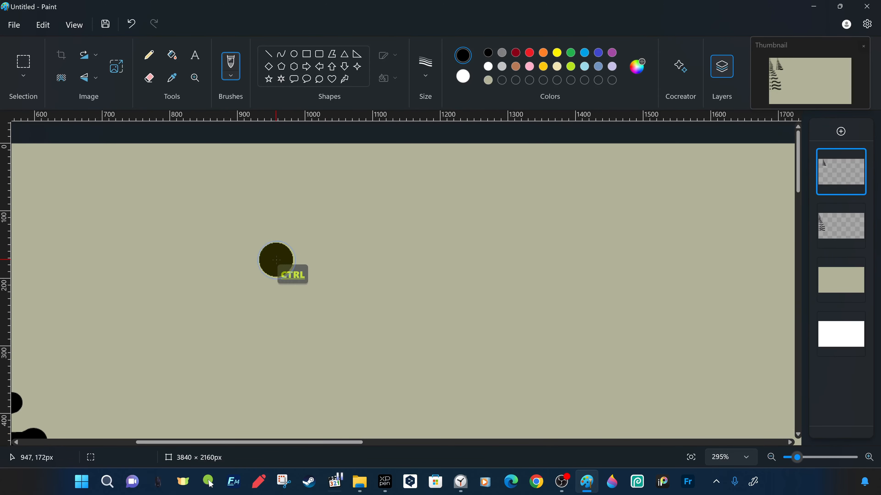
{"action": "key", "text": "ctrl+z"}
{"action": "left_click_drag", "start_coordinate": [171, 222], "coordinate": [410, 207]}
{"action": "left_click", "coordinate": [426, 67]}
{"action": "left_click_drag", "start_coordinate": [180, 313], "coordinate": [439, 277]}
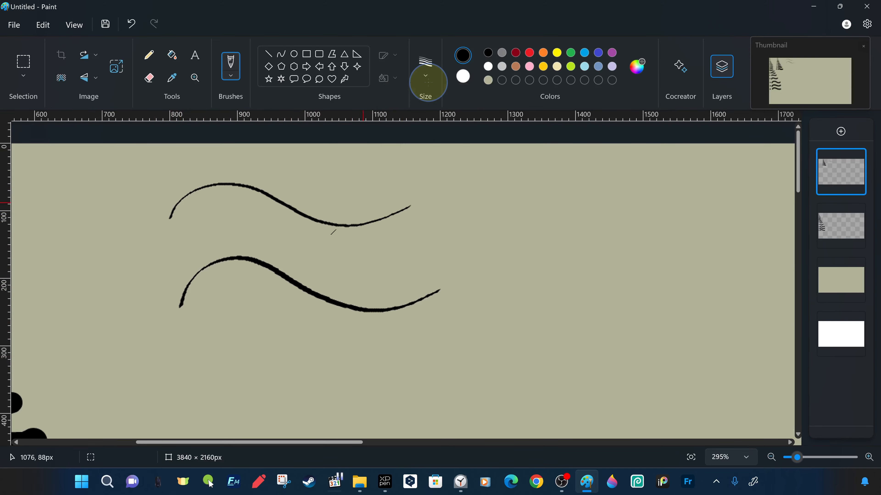
{"action": "left_click_drag", "start_coordinate": [183, 398], "coordinate": [454, 360]}
- Add progressively wider calligraphic waves beneath, reaching about 1130 px below the canvas top
{"action": "scroll", "coordinate": [446, 314], "scroll_direction": "down", "scroll_amount": 3}
{"action": "scroll", "coordinate": [314, 116], "scroll_direction": "down", "scroll_amount": 2, "text": "ctrl"}
{"action": "scroll", "coordinate": [216, 270], "scroll_direction": "up", "scroll_amount": 2, "text": "ctrl"}
{"action": "scroll", "coordinate": [239, 328], "scroll_direction": "up", "scroll_amount": 1, "text": "ctrl"}
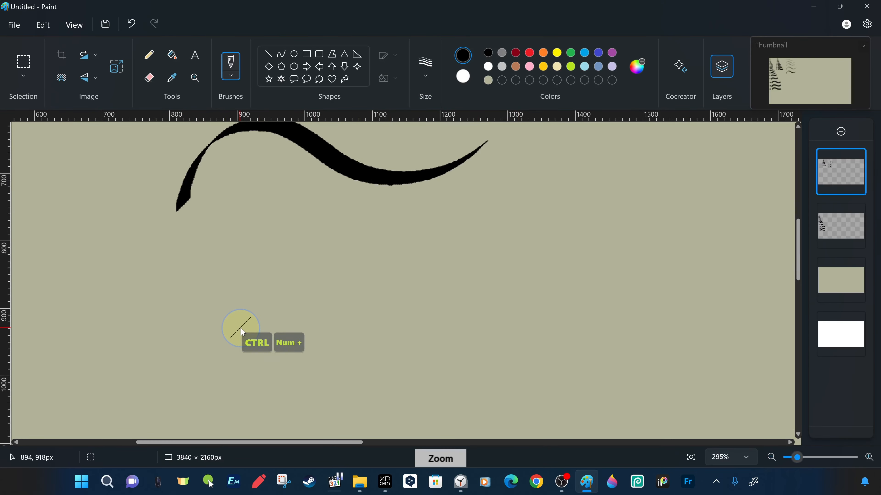
{"action": "scroll", "coordinate": [369, 353], "scroll_direction": "down", "scroll_amount": 3}
{"action": "scroll", "coordinate": [211, 288], "scroll_direction": "down", "scroll_amount": 1, "text": "ctrl"}
{"action": "left_click_drag", "start_coordinate": [155, 314], "coordinate": [405, 236]}
- Increase the calligraphic brush size and draw a wider wave starting about 1285 px below the canvas top
{"action": "key", "text": "ctrl+KP_Add"}
{"action": "key", "text": "ctrl+KP_Add"}
{"action": "key", "text": "ctrl+KP_Add"}
{"action": "key", "text": "ctrl+KP_Add"}
{"action": "key", "text": "ctrl+KP_Add"}
{"action": "left_click_drag", "start_coordinate": [153, 390], "coordinate": [400, 300]}
{"action": "scroll", "coordinate": [165, 350], "scroll_direction": "down", "scroll_amount": 3}
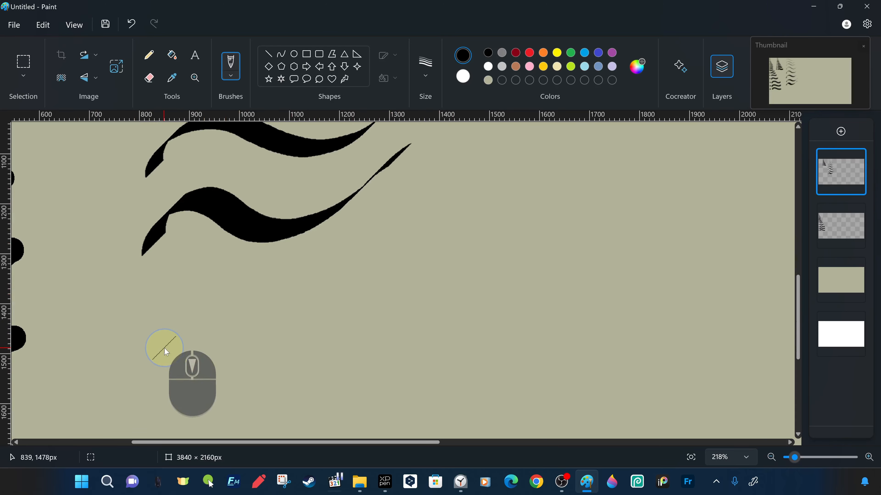
- Draw one last, widest calligraphic wave beneath the others, starting about 1540 px below the canvas top
{"action": "left_click_drag", "start_coordinate": [136, 370], "coordinate": [391, 241]}
{"action": "scroll", "coordinate": [485, 305], "scroll_direction": "down", "scroll_amount": 4, "text": "ctrl"}
- Switch to the Calligraphy pen at a thin size and draw a vertical wave about 800 px tall near x = 1500 px
{"action": "left_click", "coordinate": [231, 75]}
{"action": "left_click", "coordinate": [291, 151]}
{"action": "left_click", "coordinate": [426, 77]}
{"action": "left_click", "coordinate": [423, 92]}
{"action": "left_click_drag", "start_coordinate": [331, 143], "coordinate": [347, 329]}
{"action": "key", "text": "ctrl+z"}
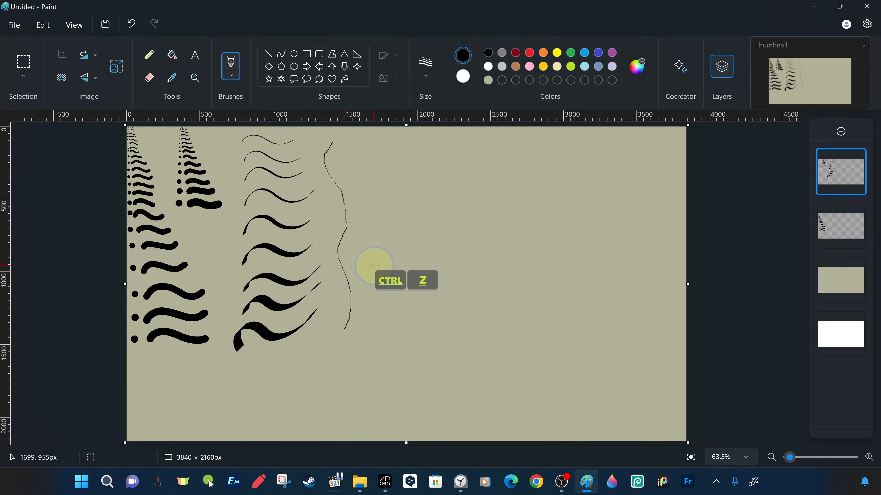
{"action": "scroll", "coordinate": [253, 139], "scroll_direction": "up", "scroll_amount": 3, "text": "ctrl"}
{"action": "left_click_drag", "start_coordinate": [471, 445], "coordinate": [544, 446]}
- Draw six progressively thicker vertical Calligraphy pen waves to the right of the thin one, reaching about x = 2800 px
{"action": "left_click", "coordinate": [436, 79]}
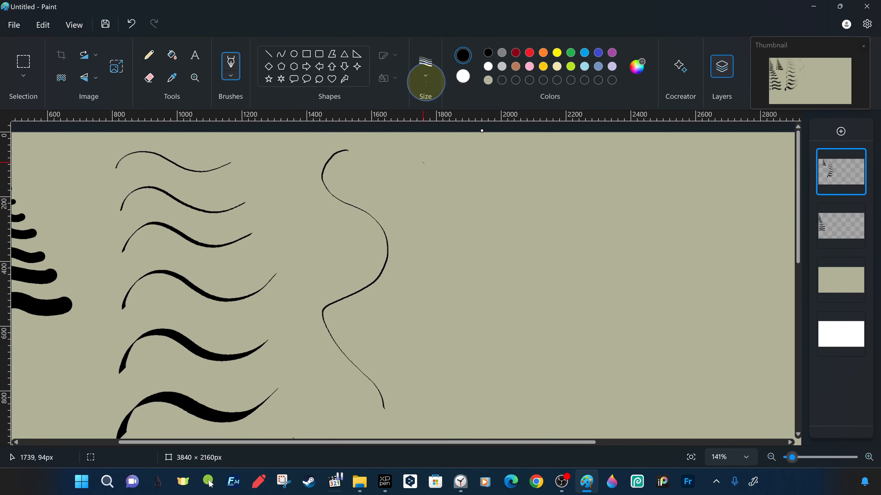
{"action": "left_click_drag", "start_coordinate": [463, 342], "coordinate": [489, 418]}
{"action": "left_click_drag", "start_coordinate": [575, 163], "coordinate": [545, 409]}
{"action": "key", "text": "ctrl+KP_Add"}
{"action": "key", "text": "ctrl+KP_Add"}
{"action": "key", "text": "ctrl+KP_Add"}
{"action": "left_click_drag", "start_coordinate": [625, 171], "coordinate": [621, 402]}
{"action": "left_click_drag", "start_coordinate": [700, 155], "coordinate": [697, 409]}
{"action": "left_click_drag", "start_coordinate": [753, 154], "coordinate": [759, 396]}
- Draw a long, thick horizontal Calligraphy pen wave beneath the vertical ones, from about x = 1480 to 2850 px
{"action": "scroll", "coordinate": [361, 374], "scroll_direction": "down", "scroll_amount": 3}
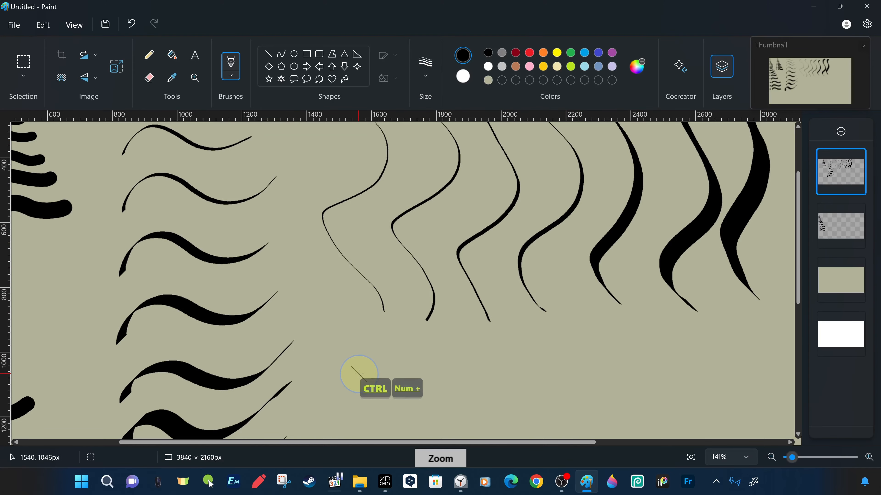
{"action": "left_click_drag", "start_coordinate": [338, 393], "coordinate": [781, 352]}
{"action": "scroll", "coordinate": [600, 363], "scroll_direction": "down", "scroll_amount": 5, "text": "ctrl"}
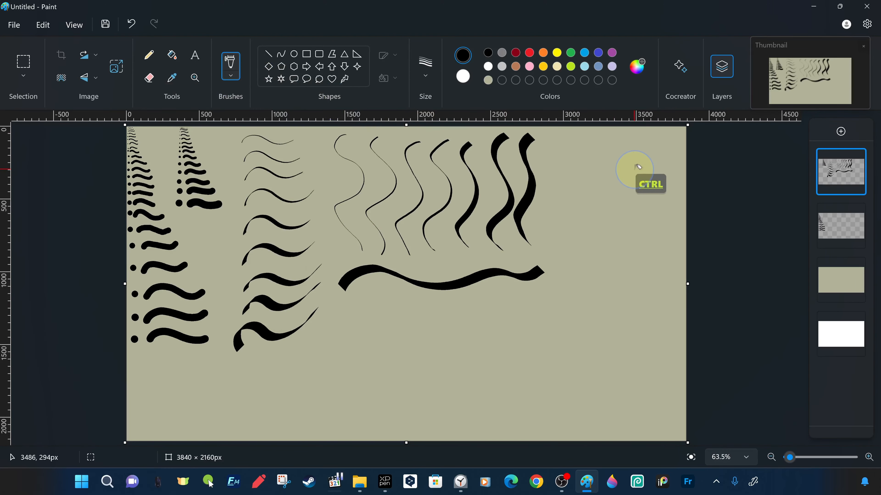
- Switch to the Airbrush and spray a row of increasingly large sparse dots in the canvas's upper-right area, starting about x = 2985 px
{"action": "scroll", "coordinate": [634, 173], "scroll_direction": "up", "scroll_amount": 6, "text": "ctrl"}
{"action": "left_click", "coordinate": [425, 67]}
{"action": "left_click", "coordinate": [430, 105]}
{"action": "left_click", "coordinate": [417, 193]}
{"action": "key", "text": "ctrl+KP_Add"}
{"action": "left_click", "coordinate": [461, 187]}
{"action": "left_click", "coordinate": [517, 187]}
{"action": "left_click", "coordinate": [570, 187]}
{"action": "left_click", "coordinate": [631, 185]}
- Spray a second row of large, denser Airbrush dots beneath the sparse ones, descending toward the right
{"action": "left_click", "coordinate": [528, 249]}
{"action": "left_click", "coordinate": [582, 266]}
{"action": "left_click", "coordinate": [630, 272]}
{"action": "left_click", "coordinate": [694, 290]}
- Spray Airbrush waves of varying thickness around and beneath the dots, reaching about 680 px below the canvas top
{"action": "left_click_drag", "start_coordinate": [399, 379], "coordinate": [693, 355]}
{"action": "left_click_drag", "start_coordinate": [409, 159], "coordinate": [566, 153]}
{"action": "left_click_drag", "start_coordinate": [468, 213], "coordinate": [736, 269]}
{"action": "left_click_drag", "start_coordinate": [401, 274], "coordinate": [629, 306]}
{"action": "left_click_drag", "start_coordinate": [391, 341], "coordinate": [669, 337]}
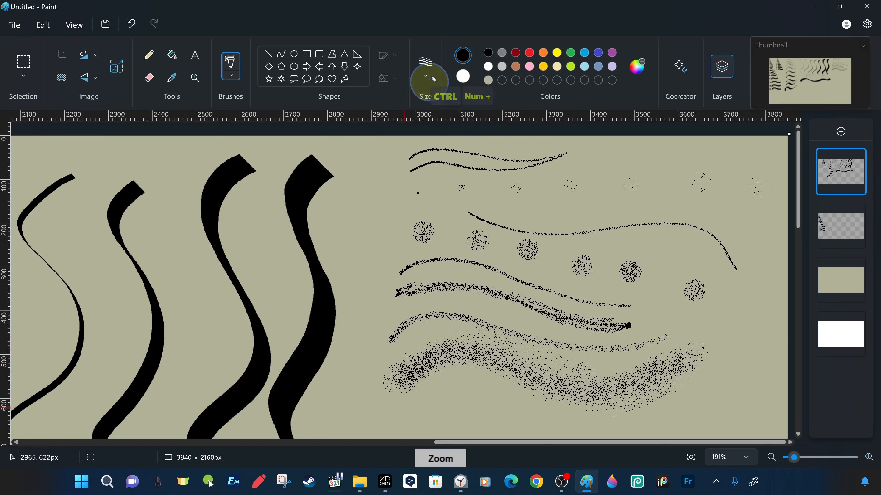
{"action": "mouse_move", "coordinate": [396, 421]}
{"action": "left_mouse_down"}
{"action": "mouse_move", "coordinate": [688, 402]}
{"action": "mouse_move", "coordinate": [453, 403]}
{"action": "left_mouse_up"}
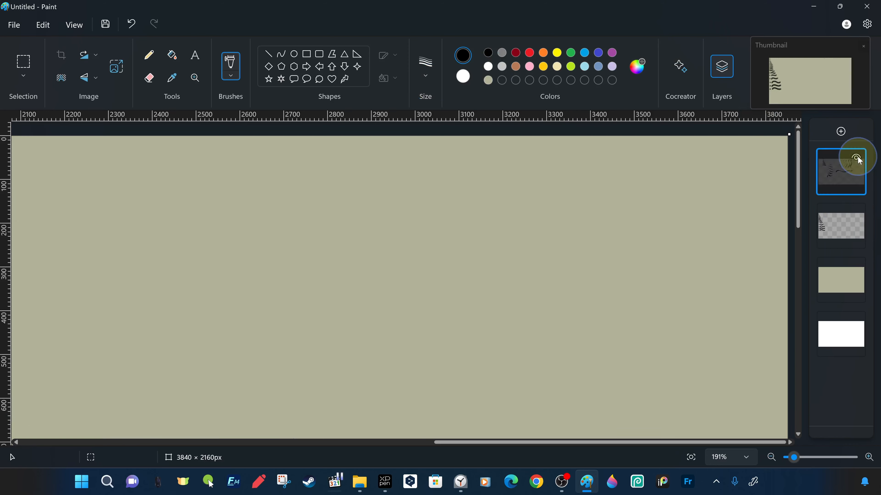
- Switch to the Oil brush and draw a thick black S-shaped stroke and a thin one beside it in the canvas's lower-left area
{"action": "left_click", "coordinate": [691, 457]}
{"action": "left_click", "coordinate": [230, 77]}
{"action": "left_click", "coordinate": [274, 203]}
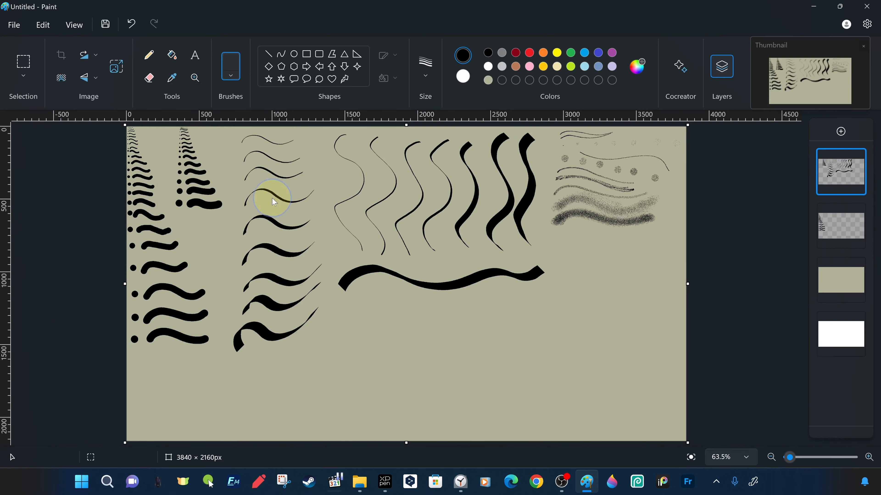
{"action": "scroll", "coordinate": [202, 415], "scroll_direction": "up", "scroll_amount": 6}
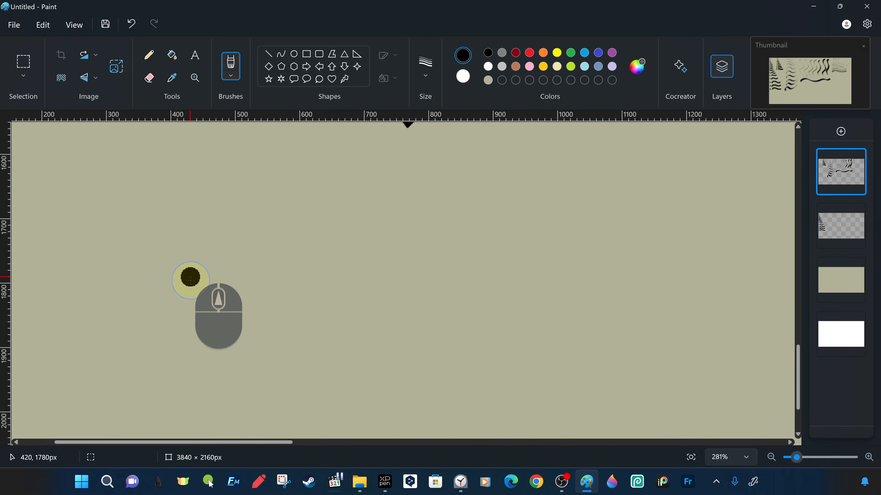
{"action": "scroll", "coordinate": [183, 279], "scroll_direction": "down", "scroll_amount": 1}
{"action": "left_click_drag", "start_coordinate": [161, 196], "coordinate": [153, 408]}
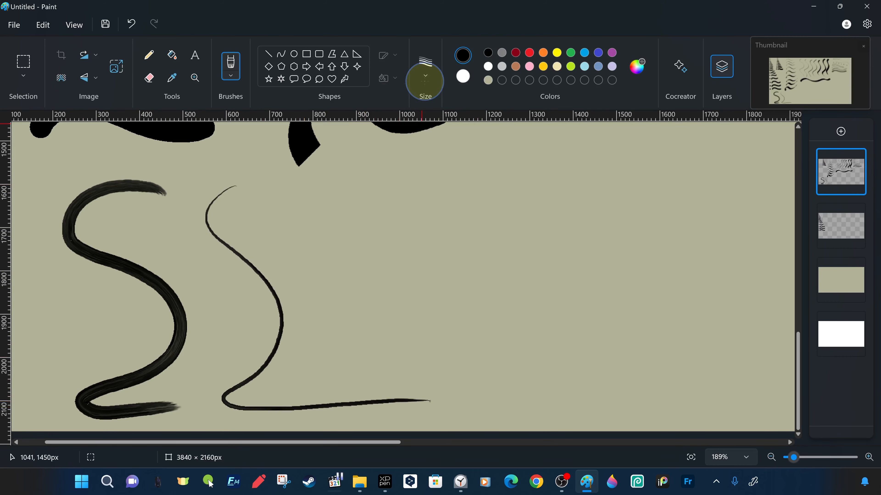
- Draw a medium-width wavy diagonal and a ring-shaped Oil brush spiral, and add a 6-shaped spiral at a larger size
{"action": "left_click_drag", "start_coordinate": [293, 189], "coordinate": [506, 432]}
{"action": "left_click_drag", "start_coordinate": [492, 228], "coordinate": [394, 160]}
{"action": "left_click", "coordinate": [424, 83]}
{"action": "left_click", "coordinate": [426, 150]}
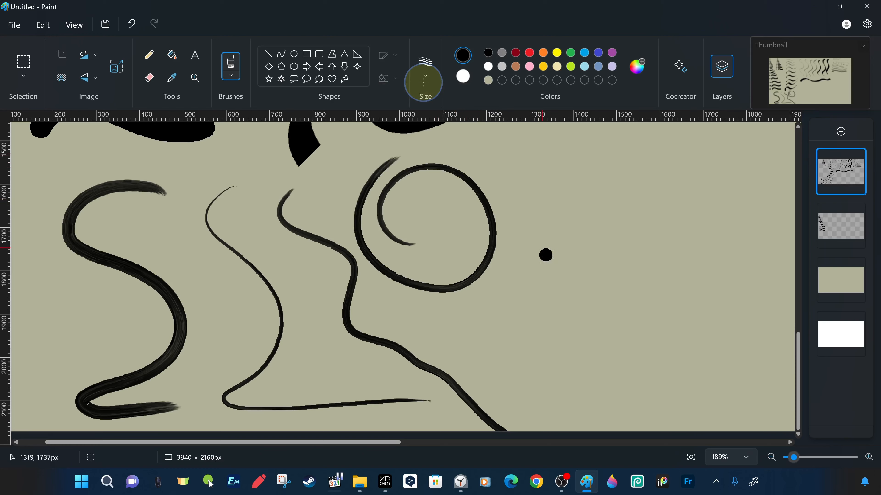
{"action": "left_click_drag", "start_coordinate": [556, 301], "coordinate": [607, 178]}
- Increase the Oil brush size to draw a 2-shaped curve and a long, thicker arc sweeping over the two right-hand shapes
{"action": "left_click", "coordinate": [425, 82]}
{"action": "left_click", "coordinate": [426, 179]}
{"action": "mouse_move", "coordinate": [692, 280]}
{"action": "left_mouse_down"}
{"action": "mouse_move", "coordinate": [669, 381]}
{"action": "mouse_move", "coordinate": [792, 305]}
{"action": "left_mouse_up"}
{"action": "scroll", "coordinate": [589, 290], "scroll_direction": "down", "scroll_amount": 3, "text": "ctrl"}
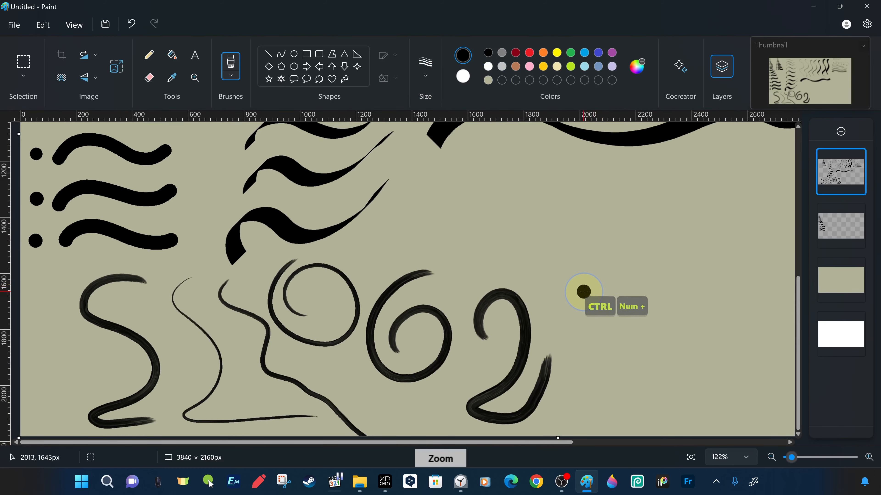
{"action": "left_click_drag", "start_coordinate": [373, 256], "coordinate": [629, 378]}
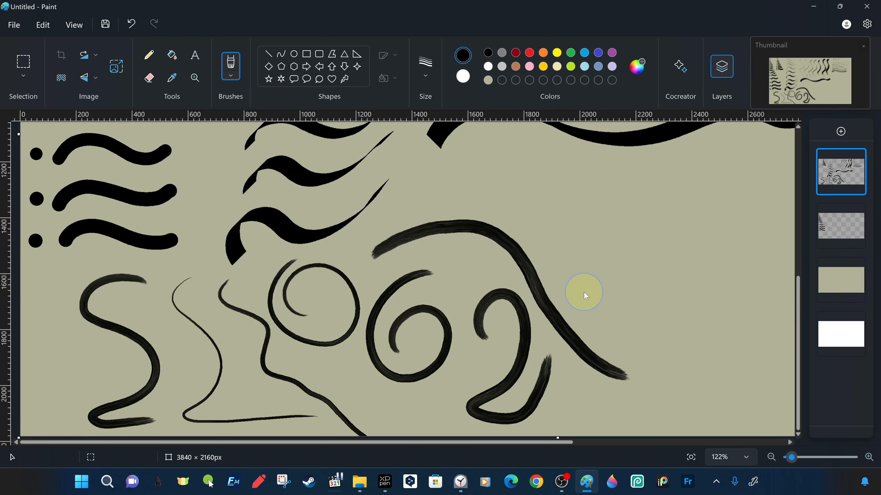
- Switch to the Watercolor brush and draw blue vertical waves of different widths with a zigzag above them, from about x = 2050 to 2700 px
{"action": "left_click", "coordinate": [232, 76]}
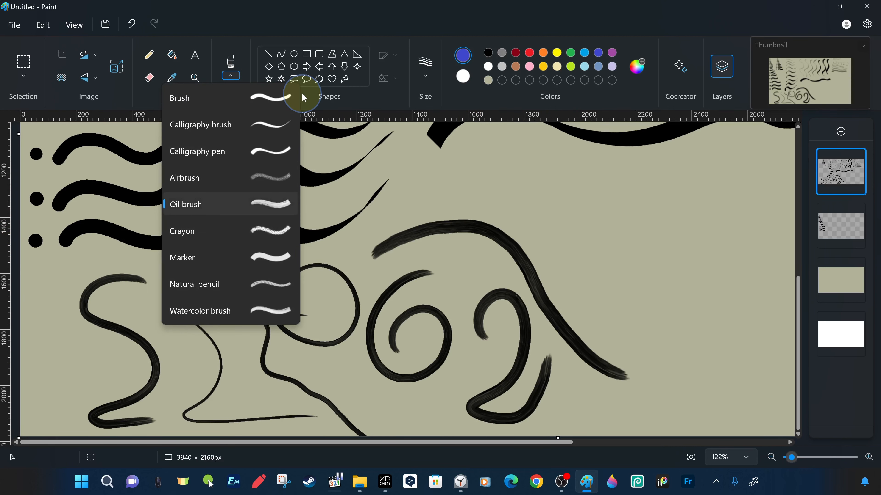
{"action": "left_click", "coordinate": [271, 312]}
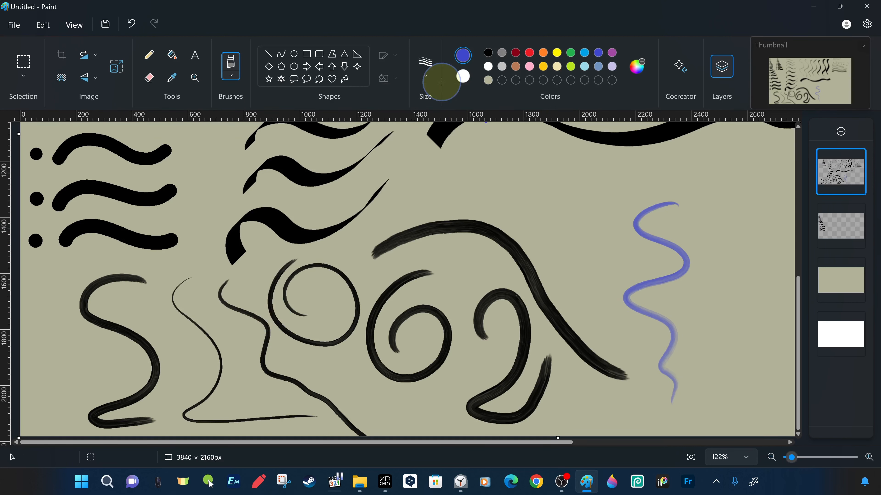
{"action": "left_click_drag", "start_coordinate": [674, 173], "coordinate": [587, 219]}
{"action": "key", "text": "ctrl+plus"}
{"action": "left_click_drag", "start_coordinate": [771, 183], "coordinate": [745, 201]}
{"action": "scroll", "coordinate": [417, 291], "scroll_direction": "right", "scroll_amount": 10}
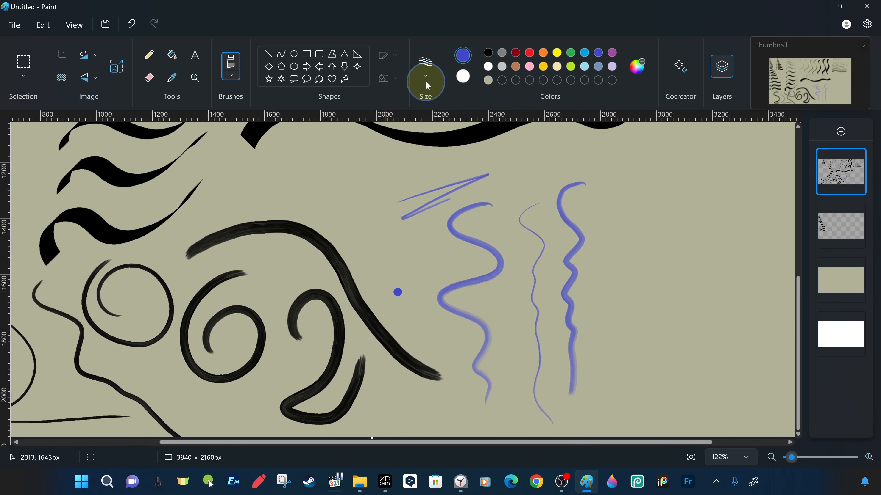
- Add wider blue watercolor curves to the right of the vertical waves at increasing brush sizes, reaching about x = 3780 px
{"action": "left_click_drag", "start_coordinate": [558, 172], "coordinate": [523, 344]}
{"action": "scroll", "coordinate": [658, 295], "scroll_direction": "down", "scroll_amount": 2, "text": "ctrl"}
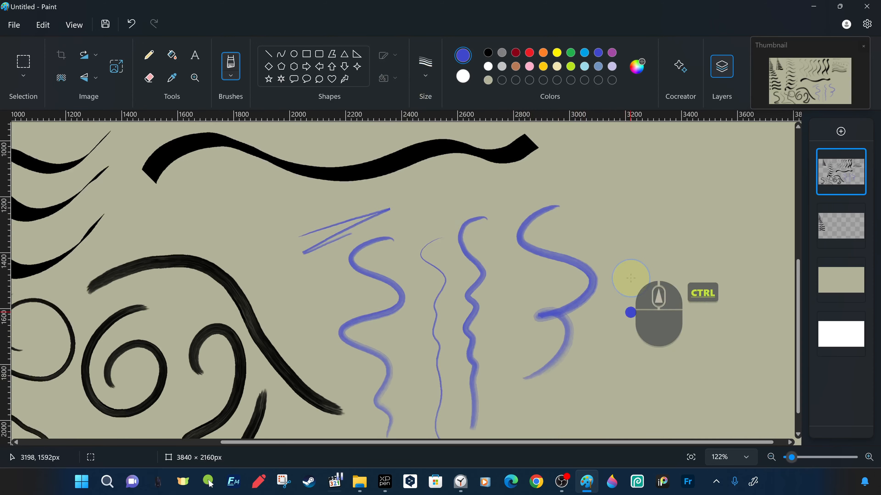
{"action": "scroll", "coordinate": [658, 295], "scroll_direction": "up", "scroll_amount": 4, "text": "ctrl"}
{"action": "scroll", "coordinate": [605, 448], "scroll_direction": "down", "scroll_amount": 4, "text": "ctrl"}
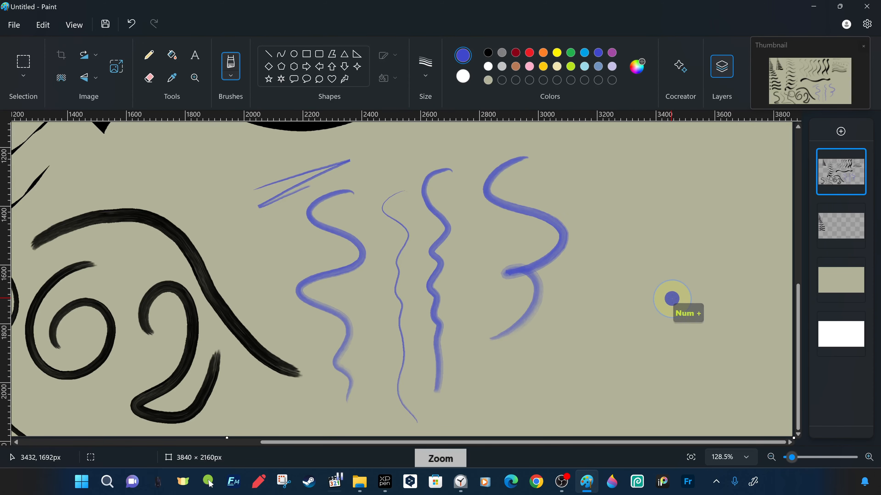
{"action": "left_click_drag", "start_coordinate": [699, 168], "coordinate": [646, 308]}
{"action": "left_click_drag", "start_coordinate": [627, 378], "coordinate": [753, 302]}
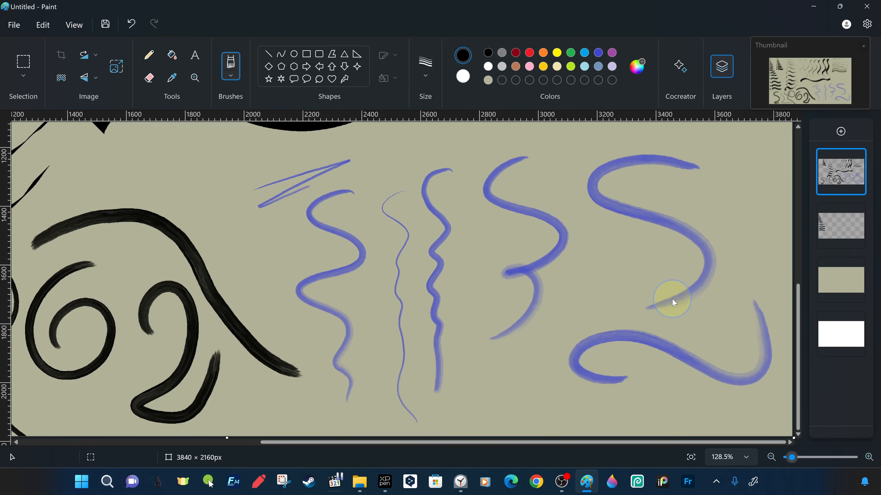
- Paint a black watercolor wave and overlapping blotches near the canvas's right edge, and use the Oil brush for a filled blue circle and ragged patch
{"action": "left_click_drag", "start_coordinate": [572, 407], "coordinate": [572, 173]}
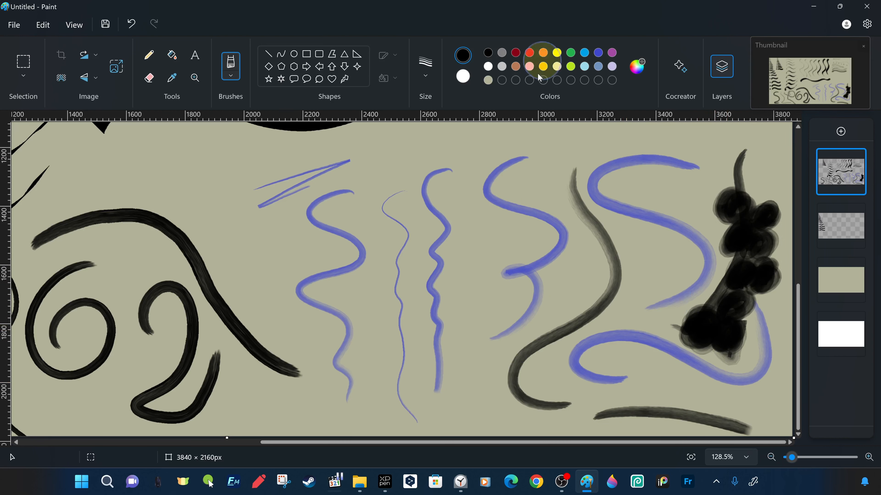
{"action": "left_click", "coordinate": [231, 73]}
{"action": "left_click", "coordinate": [274, 256]}
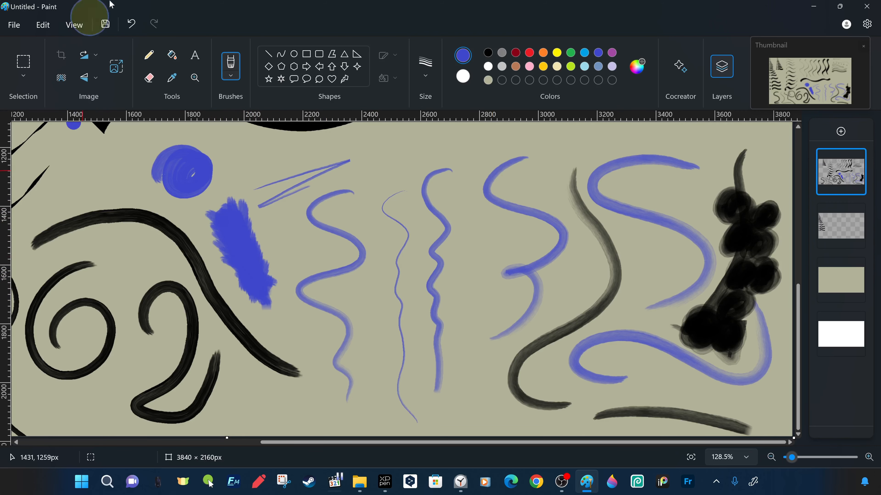
- Toggle the visibility of the khaki and white background layers to compare how the strokes look on each background
{"action": "left_click", "coordinate": [856, 266]}
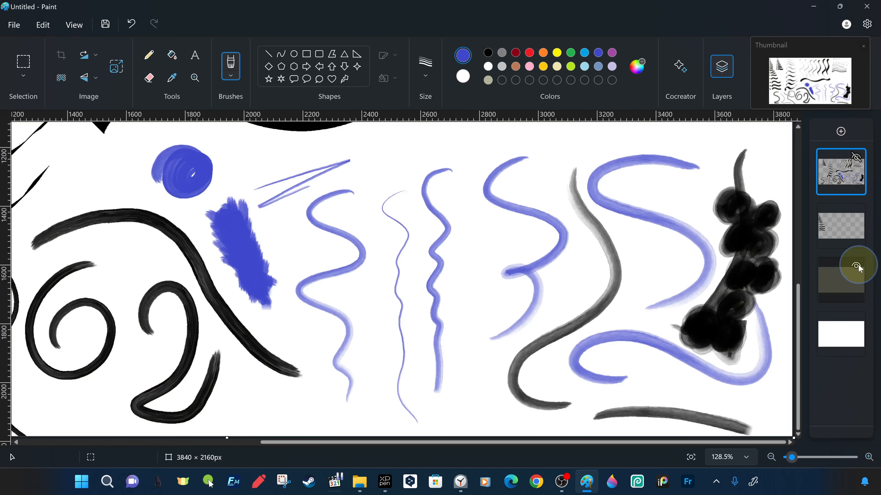
{"action": "left_click", "coordinate": [855, 319]}
{"action": "left_click", "coordinate": [856, 319]}
{"action": "key", "text": "ctrl+0"}
{"action": "left_click", "coordinate": [856, 267]}
{"action": "left_click", "coordinate": [856, 267]}
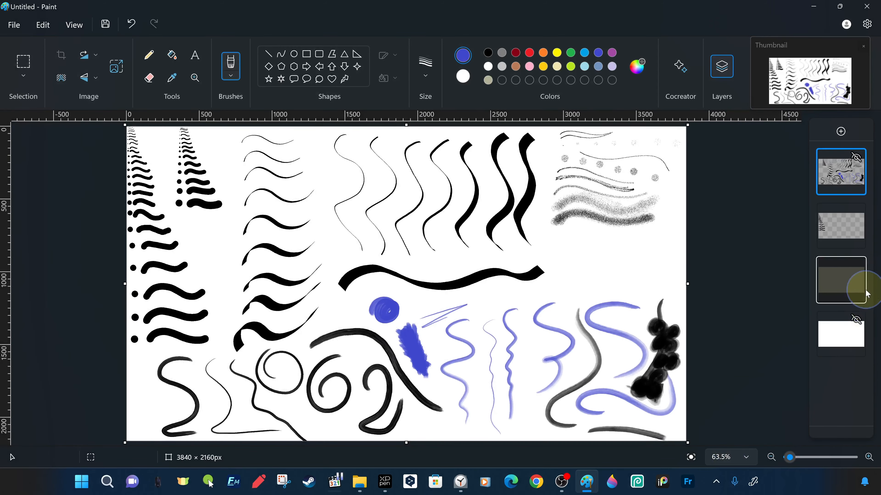
{"action": "left_click", "coordinate": [855, 266]}
- Switch to the Crayon and draw orange, red, dark red and yellow waves beneath the Airbrush samples
{"action": "left_click", "coordinate": [230, 70]}
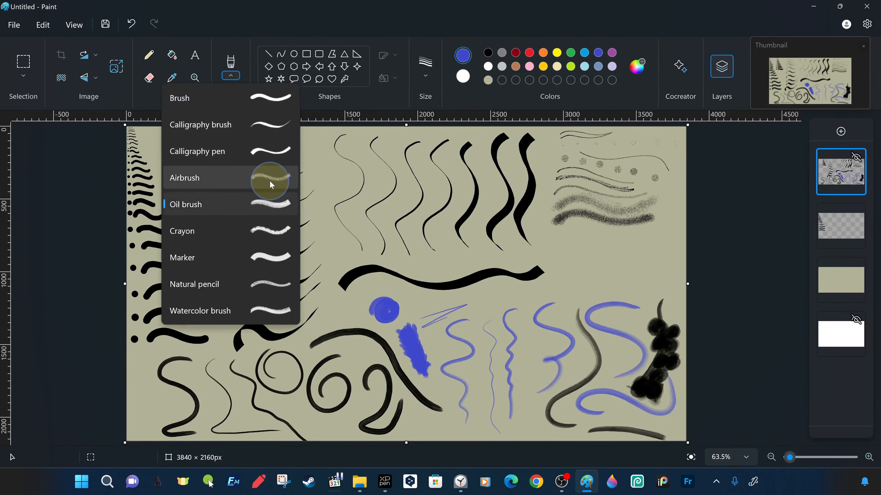
{"action": "left_click", "coordinate": [271, 231]}
{"action": "scroll", "coordinate": [628, 283], "scroll_direction": "up", "scroll_amount": 5}
{"action": "left_click_drag", "start_coordinate": [564, 238], "coordinate": [616, 240]}
{"action": "left_click", "coordinate": [515, 52]}
{"action": "left_click_drag", "start_coordinate": [567, 245], "coordinate": [618, 248]}
{"action": "left_click", "coordinate": [543, 52]}
{"action": "left_click_drag", "start_coordinate": [564, 230], "coordinate": [613, 236]}
{"action": "left_click", "coordinate": [569, 253]}
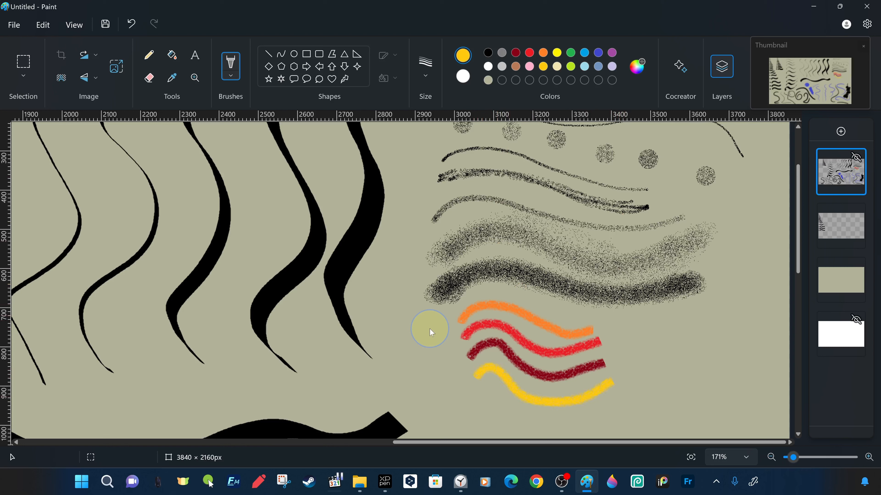
- Add a blue Crayon squiggle and a large filled black circle to the right of the coloured crayon waves
{"action": "left_click", "coordinate": [426, 70]}
{"action": "mouse_move", "coordinate": [628, 347]}
{"action": "left_mouse_down"}
{"action": "mouse_move", "coordinate": [659, 396]}
{"action": "mouse_move", "coordinate": [735, 333]}
{"action": "mouse_move", "coordinate": [707, 350]}
{"action": "left_mouse_up"}
{"action": "left_click", "coordinate": [425, 69]}
{"action": "left_click", "coordinate": [488, 52]}
- Reduce the Crayon size and draw a thin black wavy line and several short thin strokes beneath the crayon samples
{"action": "left_click", "coordinate": [426, 69]}
{"action": "left_click", "coordinate": [447, 97]}
{"action": "left_click_drag", "start_coordinate": [456, 396], "coordinate": [640, 414]}
{"action": "left_click_drag", "start_coordinate": [635, 403], "coordinate": [704, 404]}
{"action": "left_click_drag", "start_coordinate": [662, 411], "coordinate": [731, 408]}
{"action": "left_click_drag", "start_coordinate": [734, 397], "coordinate": [775, 379]}
{"action": "scroll", "coordinate": [707, 392], "scroll_direction": "down", "scroll_amount": 6}
{"action": "left_click", "coordinate": [23, 62]}
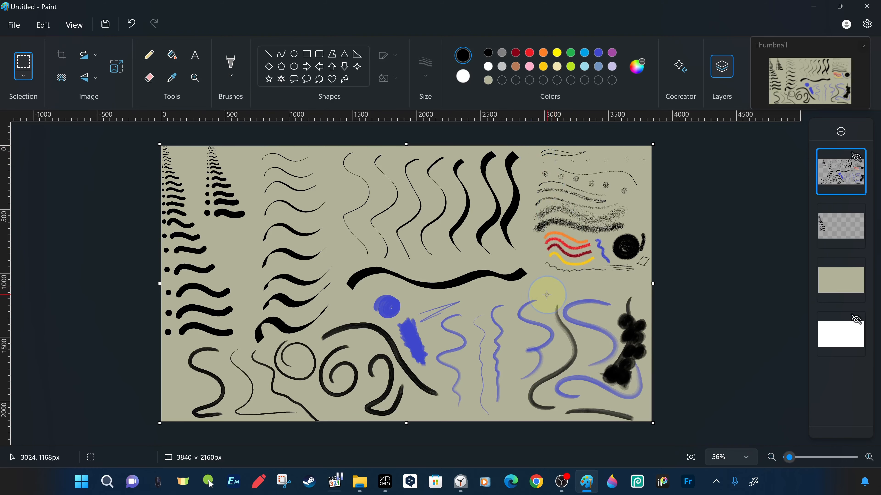
- Switch to the Marker and draw pale yellow, gold and green bars across the start of the long black wave
{"action": "left_click", "coordinate": [230, 68]}
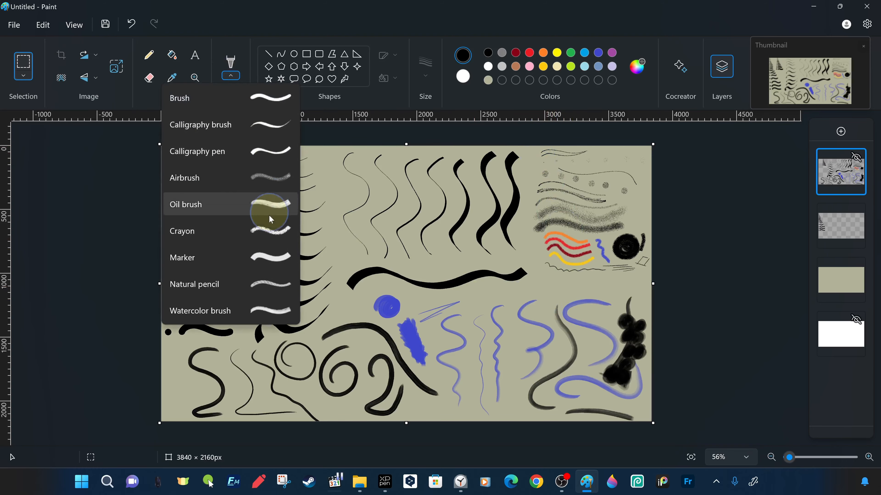
{"action": "left_click", "coordinate": [274, 263]}
{"action": "scroll", "coordinate": [582, 275], "scroll_direction": "up", "scroll_amount": 5}
{"action": "scroll", "coordinate": [581, 265], "scroll_direction": "up", "scroll_amount": 1}
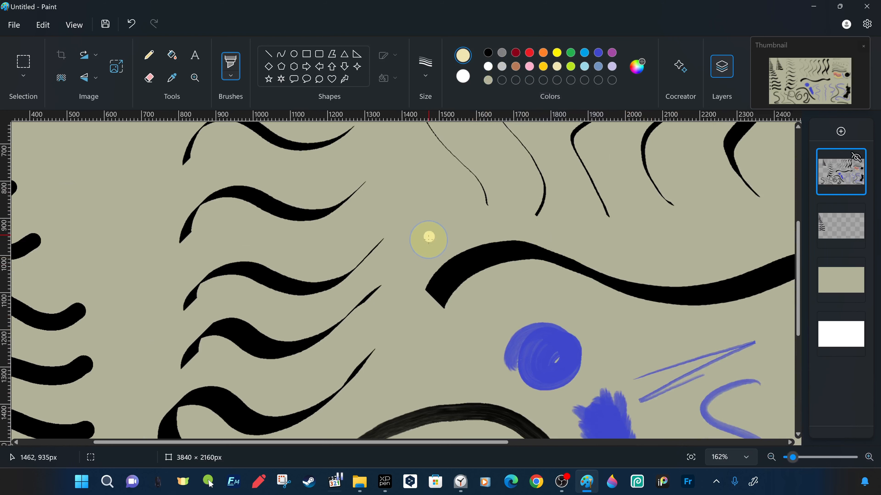
{"action": "left_click_drag", "start_coordinate": [415, 241], "coordinate": [449, 334]}
{"action": "left_click_drag", "start_coordinate": [434, 231], "coordinate": [473, 305]}
{"action": "left_click", "coordinate": [570, 53]}
{"action": "left_click_drag", "start_coordinate": [474, 225], "coordinate": [499, 281]}
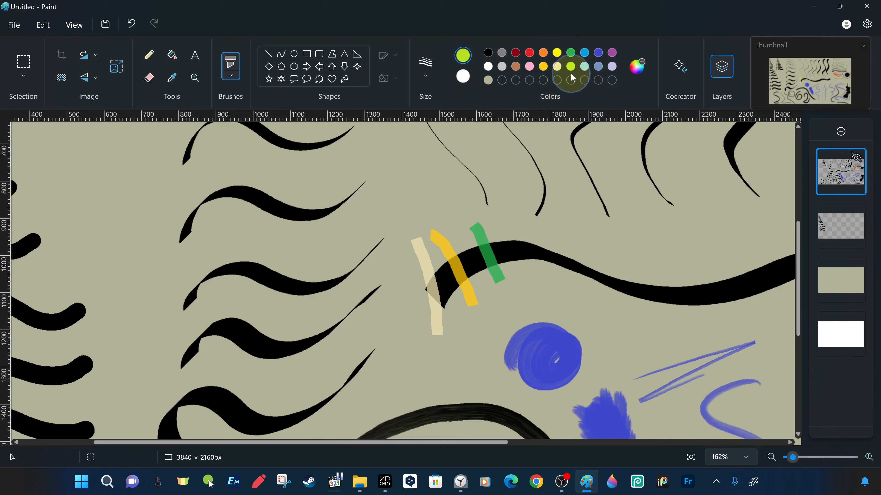
- Continue the Marker bars along the black wave in lime, light blue, bright blue, indigo and purple
{"action": "left_click", "coordinate": [570, 66]}
{"action": "left_click_drag", "start_coordinate": [518, 214], "coordinate": [529, 292]}
{"action": "left_click", "coordinate": [585, 52]}
{"action": "left_click_drag", "start_coordinate": [558, 223], "coordinate": [544, 285]}
{"action": "left_click_drag", "start_coordinate": [605, 245], "coordinate": [558, 310]}
{"action": "left_click", "coordinate": [598, 53]}
{"action": "left_click_drag", "start_coordinate": [648, 257], "coordinate": [603, 324]}
{"action": "left_click", "coordinate": [612, 52]}
{"action": "left_click_drag", "start_coordinate": [715, 266], "coordinate": [692, 337]}
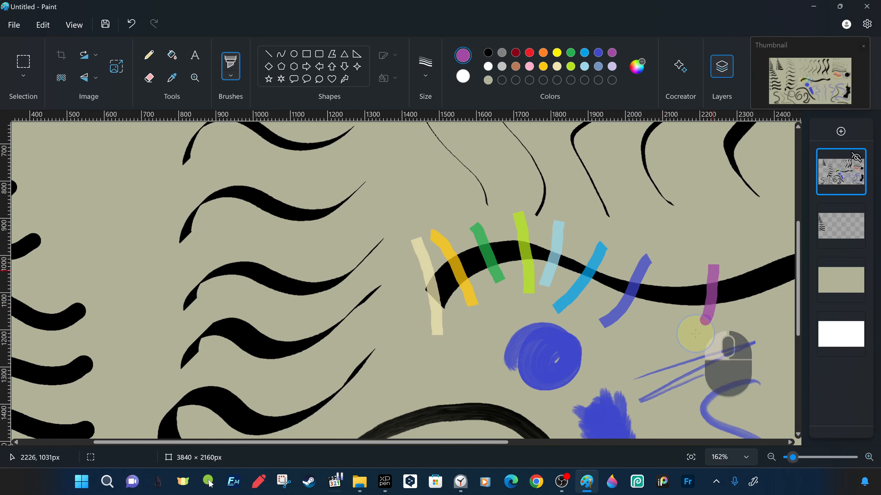
- Add a red Marker bar across the wave, a short red dash below it and a thin red wave above it
{"action": "left_click", "coordinate": [529, 52]}
{"action": "left_click_drag", "start_coordinate": [743, 250], "coordinate": [778, 324]}
{"action": "left_click_drag", "start_coordinate": [493, 443], "coordinate": [568, 443]}
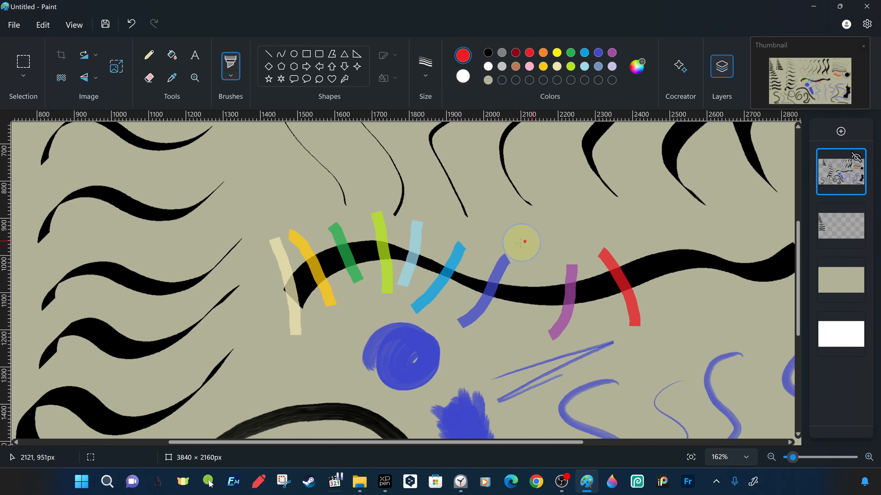
{"action": "left_click_drag", "start_coordinate": [669, 326], "coordinate": [709, 303]}
{"action": "scroll", "coordinate": [731, 359], "scroll_direction": "down", "scroll_amount": 2, "text": "ctrl"}
- Paint overlapping brown, red, orange and yellow Marker blobs below the black wave's end, and cross the wave with two yellow bars
{"action": "left_click", "coordinate": [613, 53]}
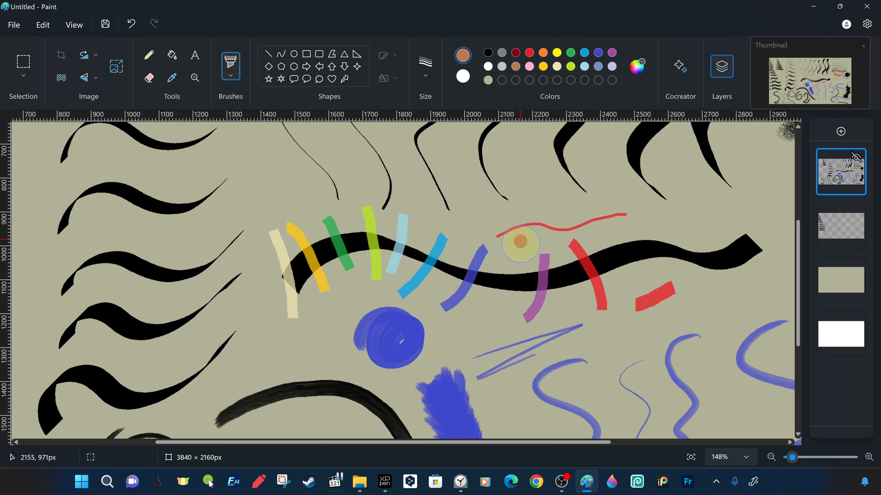
{"action": "left_click_drag", "start_coordinate": [672, 302], "coordinate": [737, 296]}
{"action": "left_click", "coordinate": [529, 52]}
{"action": "left_click", "coordinate": [542, 52]}
{"action": "mouse_move", "coordinate": [674, 287]}
{"action": "left_mouse_down"}
{"action": "mouse_move", "coordinate": [651, 301]}
{"action": "mouse_move", "coordinate": [704, 302]}
{"action": "left_mouse_up"}
{"action": "left_click", "coordinate": [557, 52]}
{"action": "left_click_drag", "start_coordinate": [623, 280], "coordinate": [667, 217]}
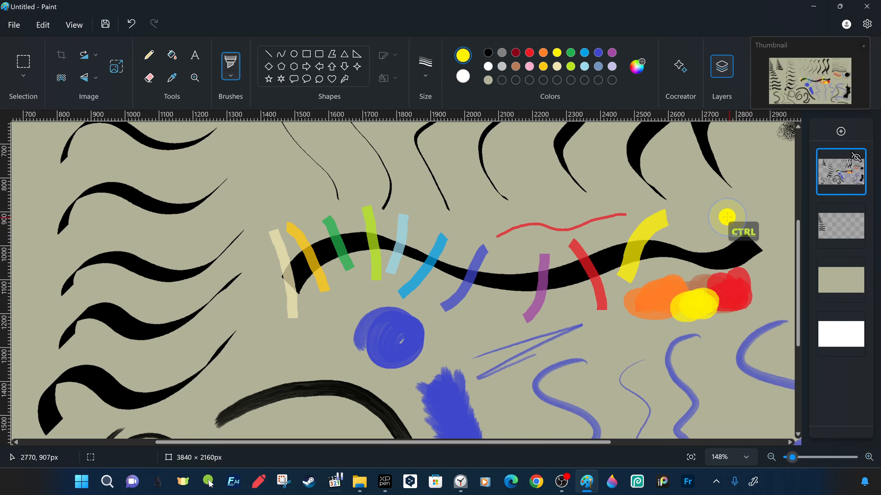
{"action": "left_click_drag", "start_coordinate": [727, 217], "coordinate": [768, 272]}
- Fit the whole canvas in view and toggle the khaki background layer to check the Marker strokes' transparency
{"action": "left_click", "coordinate": [690, 456]}
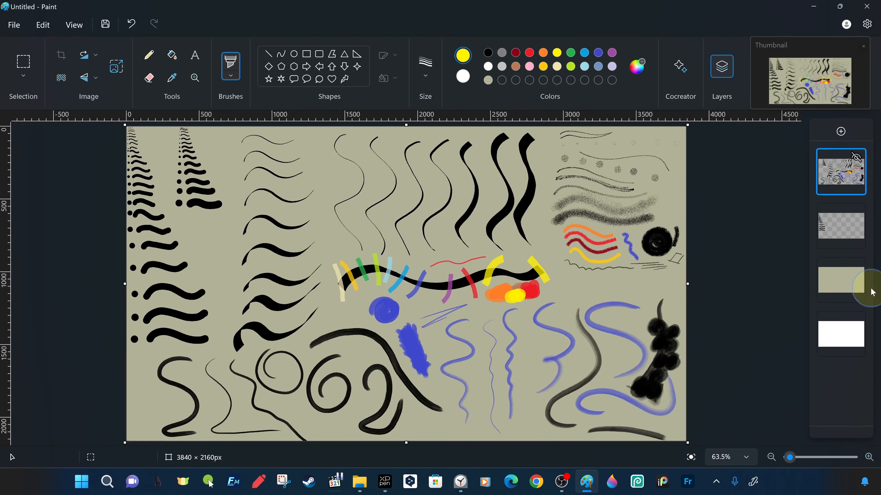
{"action": "left_click", "coordinate": [857, 266]}
{"action": "left_click", "coordinate": [856, 266]}
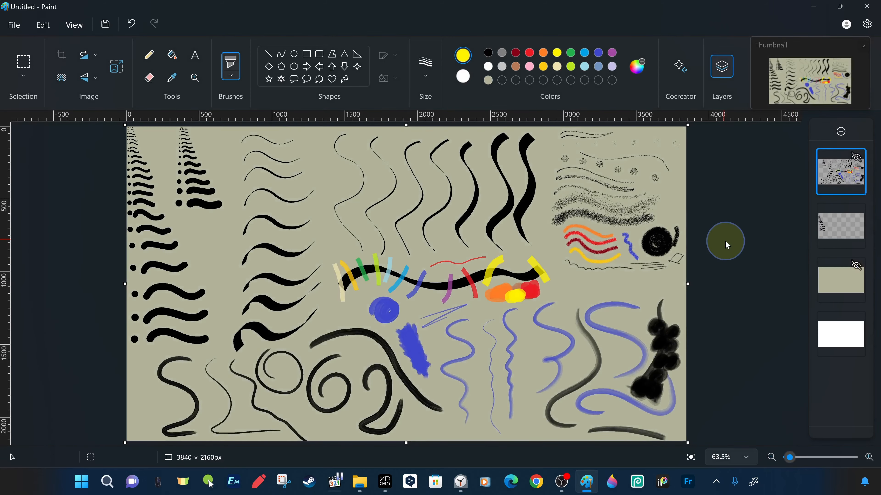
- Switch to the Natural pencil in black and handwrite "Natural" beside the first thick S-shaped stroke at the canvas's lower left
{"action": "left_click", "coordinate": [230, 66]}
{"action": "left_click", "coordinate": [282, 258]}
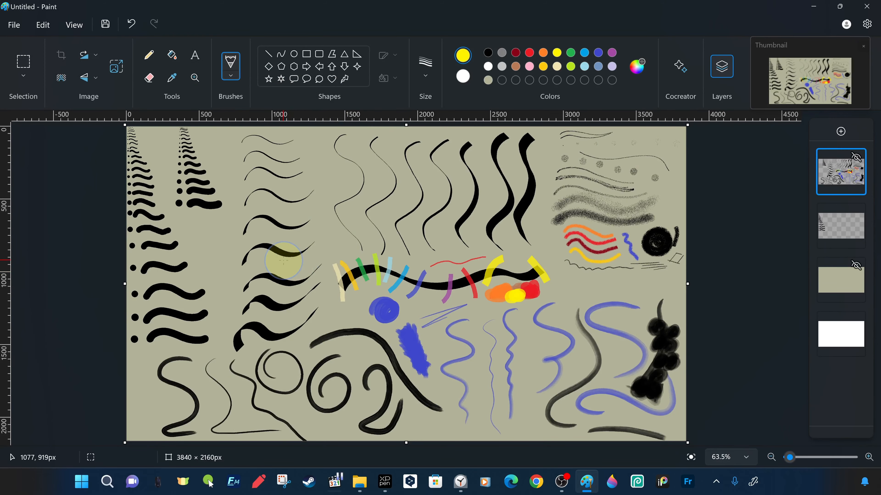
{"action": "left_click", "coordinate": [489, 53]}
{"action": "scroll", "coordinate": [173, 393], "scroll_direction": "up", "scroll_amount": 5, "text": "ctrl"}
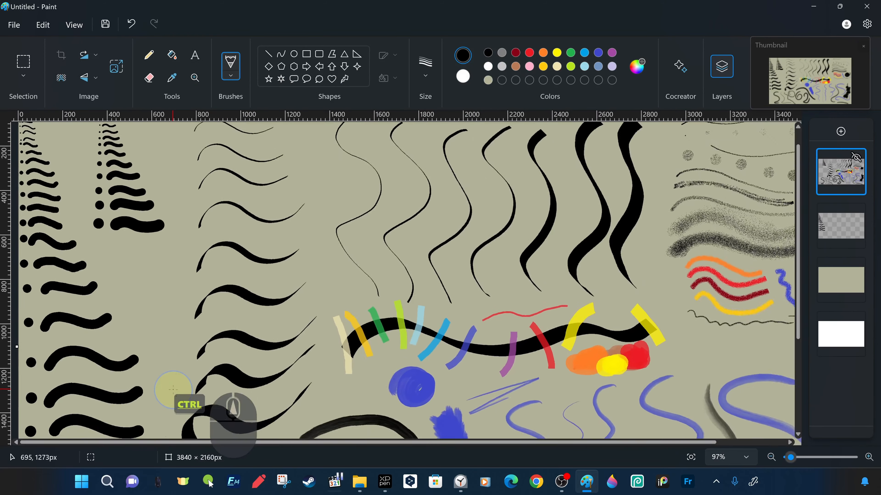
{"action": "scroll", "coordinate": [113, 370], "scroll_direction": "up", "scroll_amount": 5, "text": "ctrl"}
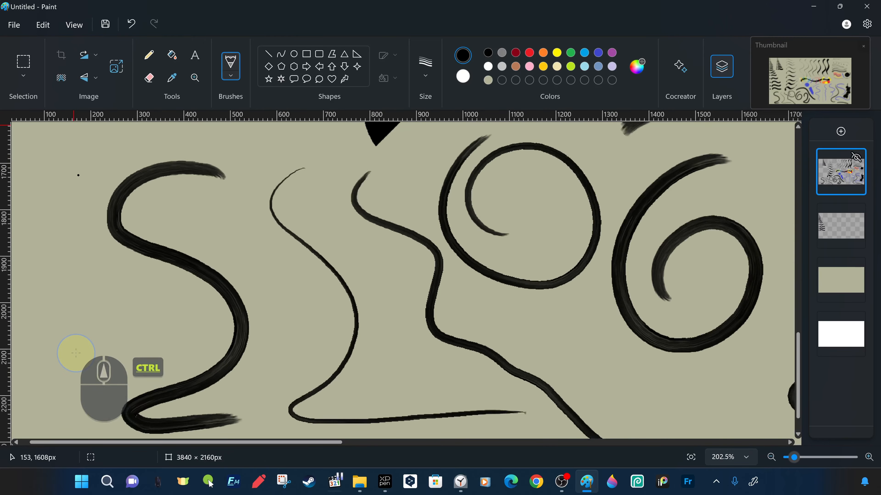
{"action": "scroll", "coordinate": [252, 198], "scroll_direction": "down", "scroll_amount": 3}
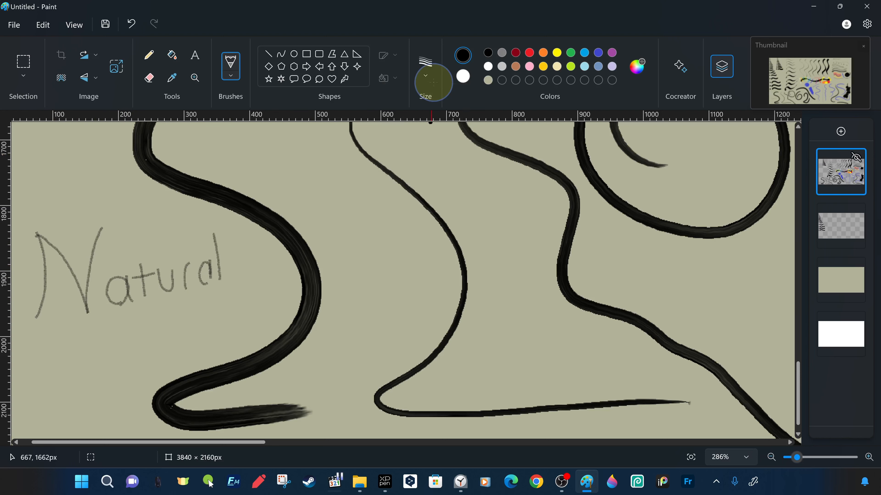
- Add short hatch strokes above "Natural" and write "Pencil" below it with a larger Natural pencil size
{"action": "mouse_move", "coordinate": [85, 220]}
{"action": "left_mouse_down"}
{"action": "mouse_move", "coordinate": [128, 182]}
{"action": "mouse_move", "coordinate": [129, 209]}
{"action": "left_mouse_up"}
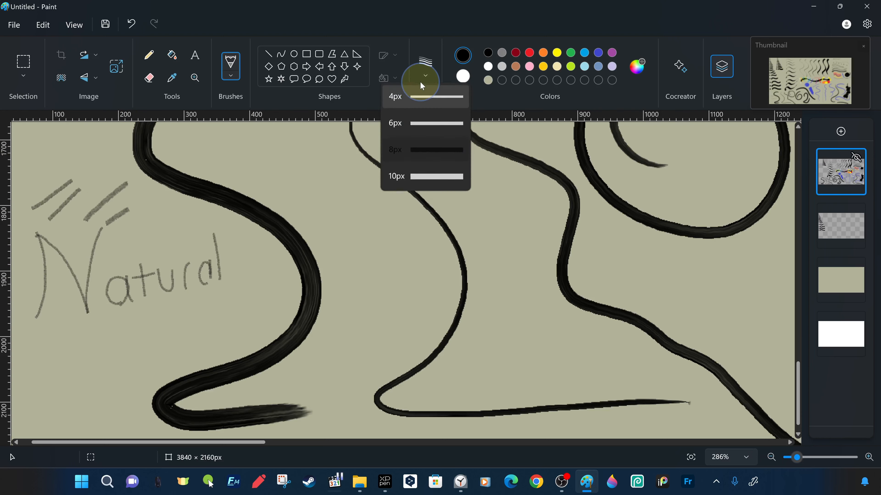
{"action": "left_click_drag", "start_coordinate": [129, 243], "coordinate": [171, 219]}
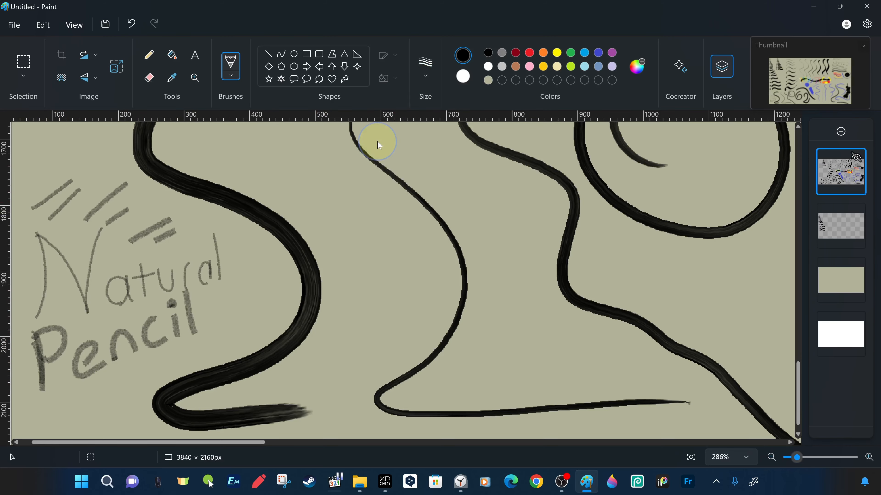
{"action": "left_click", "coordinate": [691, 458]}
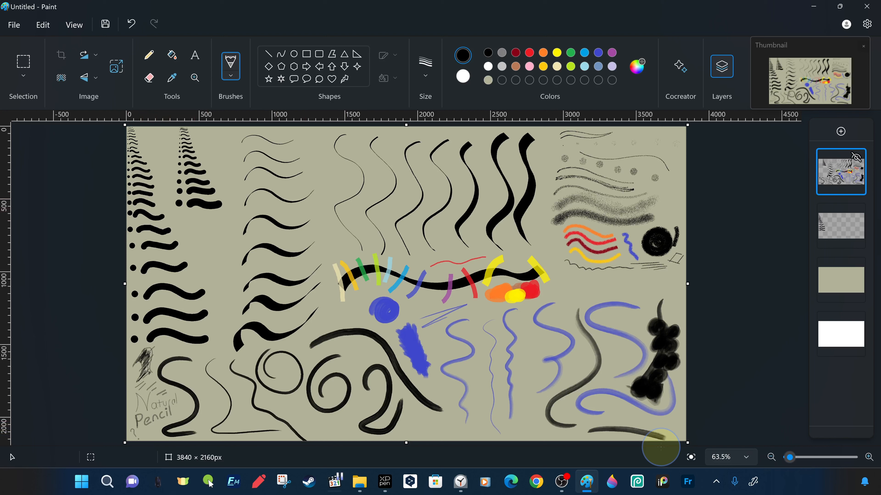
- Sketch question marks and a small cube with the Natural pencil at varied sizes, and toggle the khaki background layer to compare
{"action": "key", "text": "ctrl+KP_Add"}
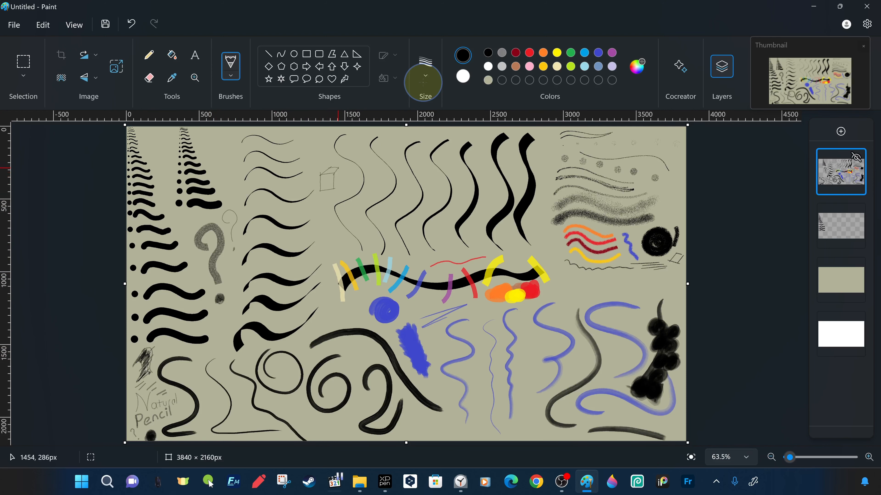
{"action": "left_click", "coordinate": [856, 267]}
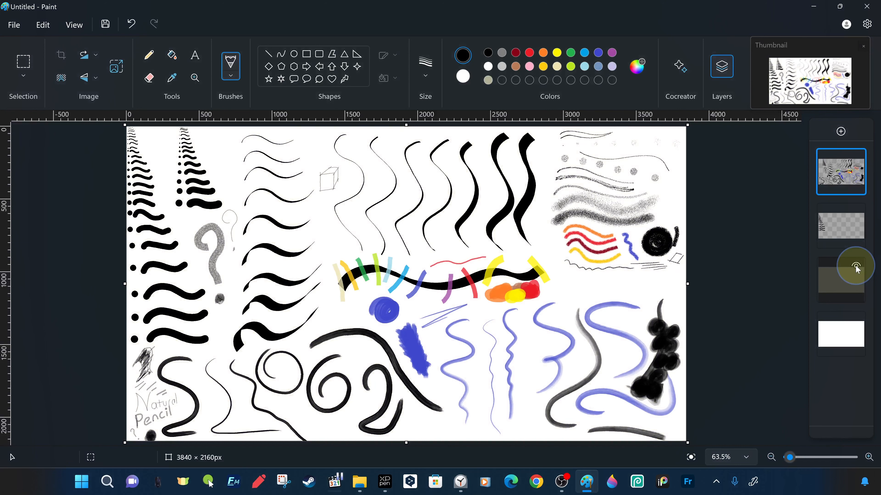
{"action": "left_click", "coordinate": [856, 266]}
- Switch to the Watercolor brush at 16 px and add short black strokes around the circle and spirals along the canvas's lower part
{"action": "left_click", "coordinate": [230, 73]}
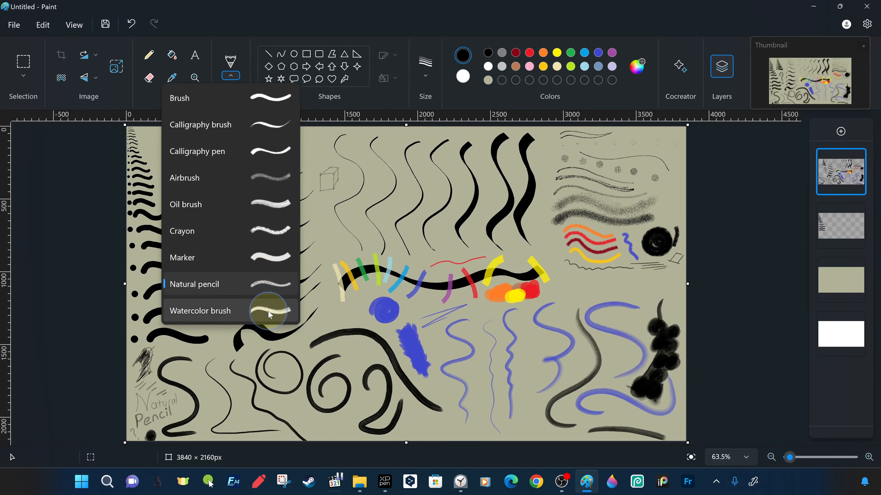
{"action": "left_click", "coordinate": [275, 202]}
{"action": "left_click", "coordinate": [426, 69]}
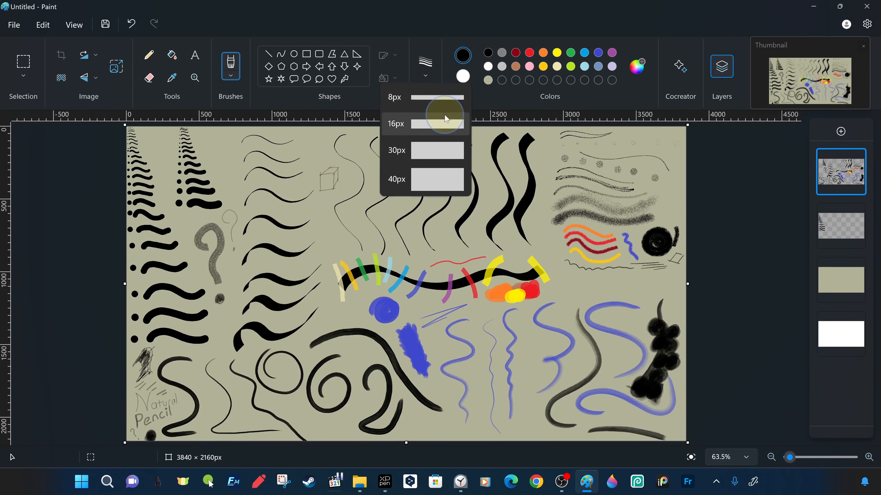
{"action": "left_click", "coordinate": [446, 118]}
{"action": "key", "text": "ctrl+z"}
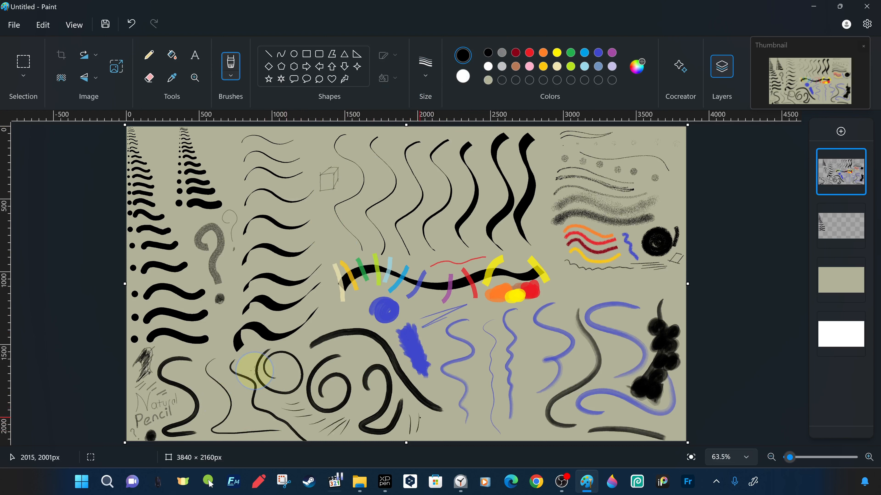
- Add indigo hatch lines, small ovals and a parallelogram among the blue strokes, and dismiss the timer notification
{"action": "left_click", "coordinate": [230, 73]}
{"action": "left_click", "coordinate": [232, 78]}
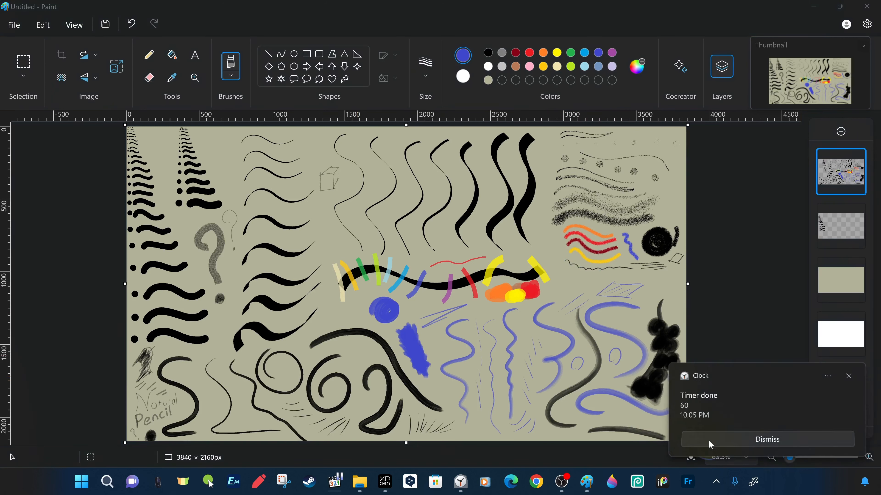
{"action": "left_click", "coordinate": [709, 443]}
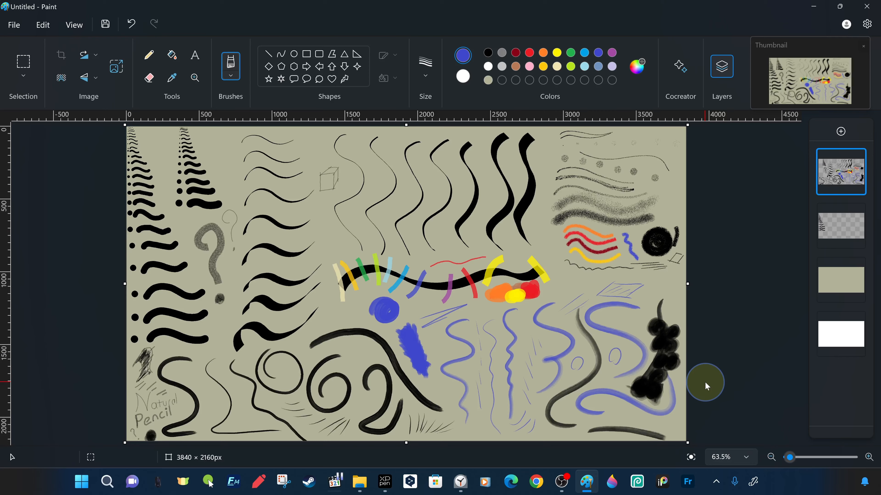
- Erase the right tip of the upper thick airbrush wave
{"action": "left_click", "coordinate": [148, 77]}
{"action": "scroll", "coordinate": [650, 215], "scroll_direction": "up", "scroll_amount": 1, "text": "ctrl"}
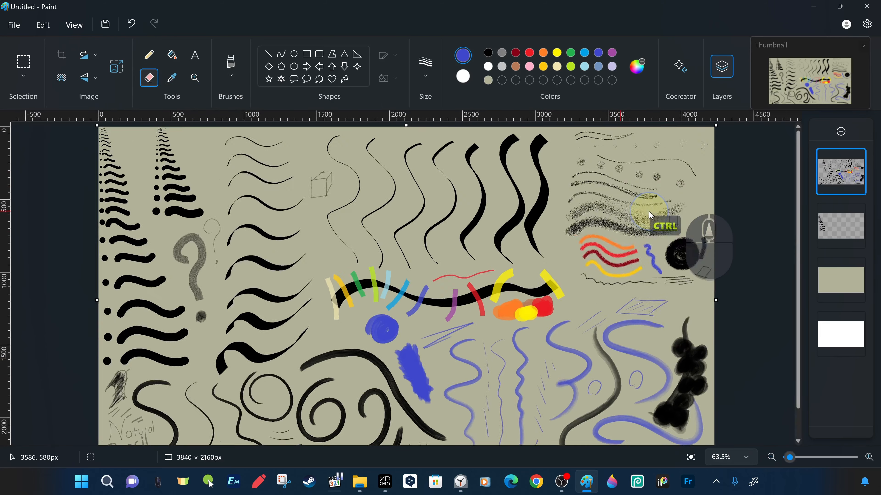
{"action": "scroll", "coordinate": [650, 215], "scroll_direction": "up", "scroll_amount": 3, "text": "ctrl"}
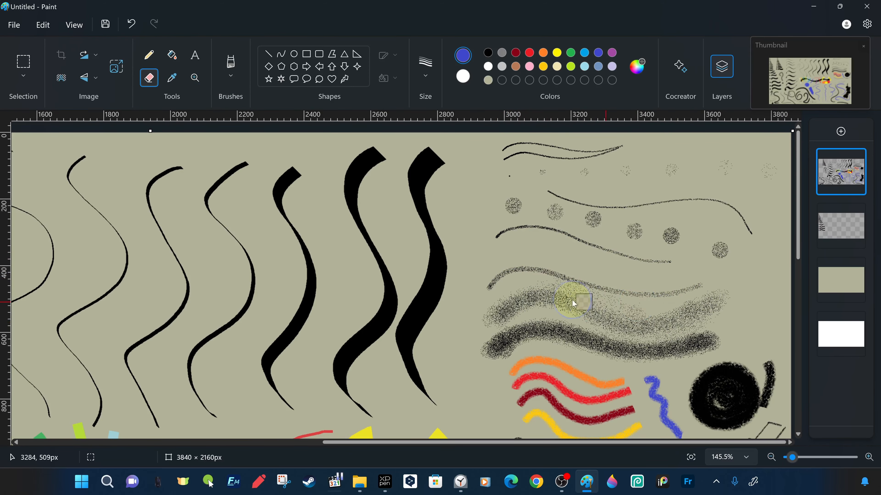
{"action": "left_click_drag", "start_coordinate": [737, 317], "coordinate": [724, 295]}
- Try other Eraser sizes across the upper thick airbrush wave
{"action": "left_click", "coordinate": [423, 68]}
{"action": "left_click", "coordinate": [438, 157]}
{"action": "mouse_move", "coordinate": [545, 284]}
{"action": "left_mouse_down"}
{"action": "mouse_move", "coordinate": [631, 311]}
{"action": "mouse_move", "coordinate": [546, 293]}
{"action": "mouse_move", "coordinate": [617, 310]}
{"action": "mouse_move", "coordinate": [716, 296]}
{"action": "mouse_move", "coordinate": [528, 296]}
{"action": "mouse_move", "coordinate": [560, 286]}
{"action": "mouse_move", "coordinate": [644, 313]}
{"action": "left_mouse_up"}
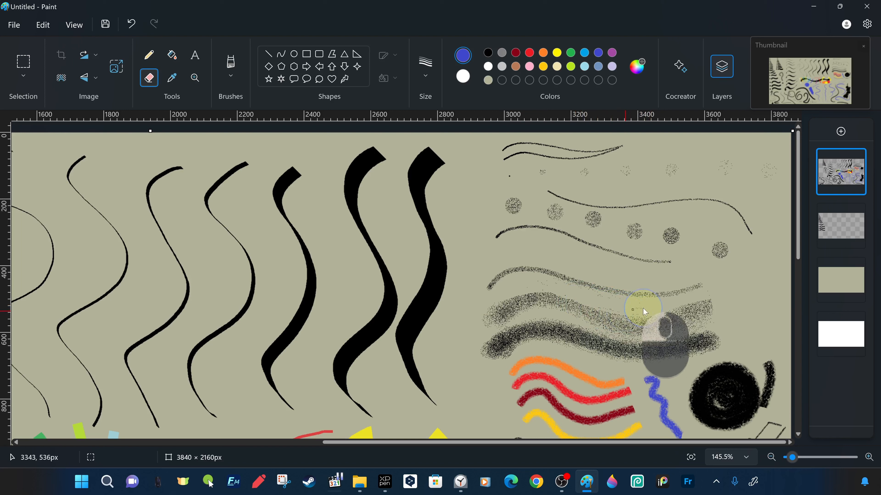
{"action": "left_click", "coordinate": [426, 69]}
{"action": "left_click", "coordinate": [437, 173]}
{"action": "key", "text": "ctrl+KP_Add"}
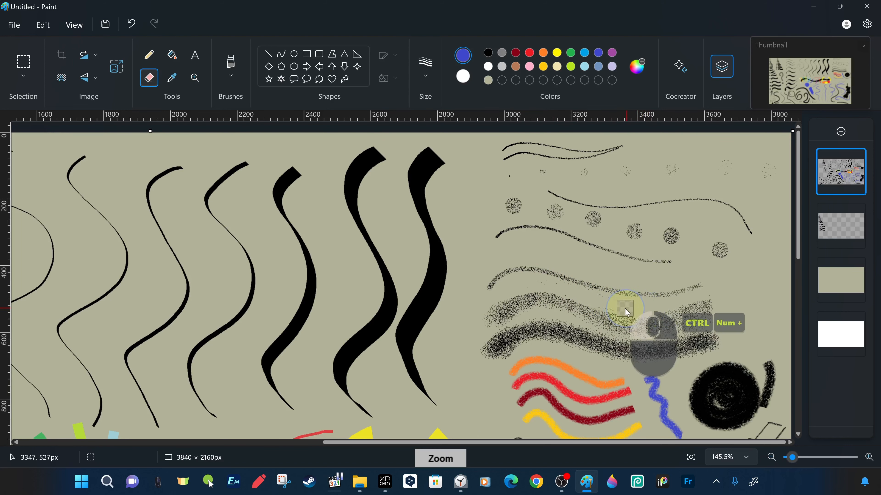
- Sample dark red and gold from the crayon waves and draw a thin Crayon squiggle in each colour beside them
{"action": "left_click", "coordinate": [172, 78]}
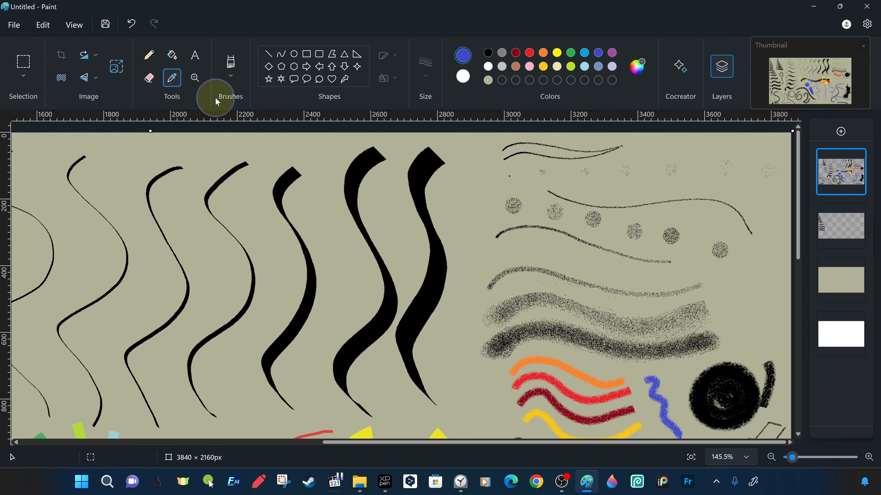
{"action": "left_click", "coordinate": [235, 72]}
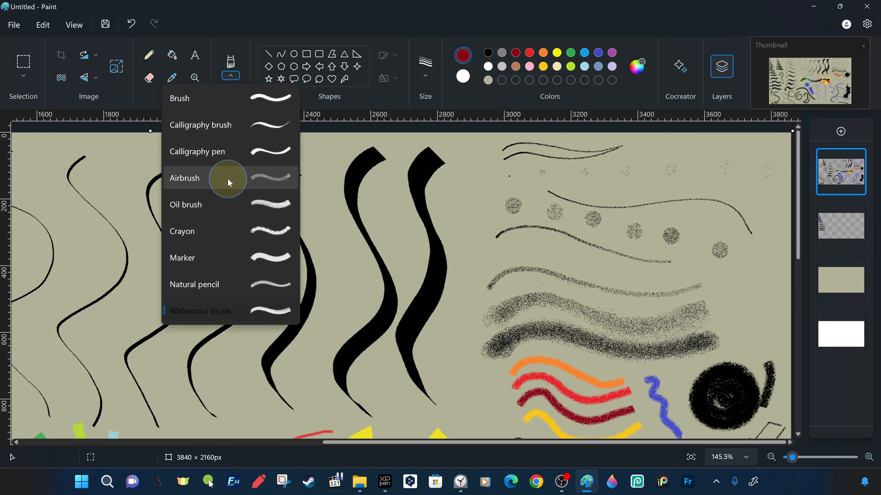
{"action": "left_click", "coordinate": [269, 228]}
{"action": "left_click_drag", "start_coordinate": [493, 421], "coordinate": [464, 373]}
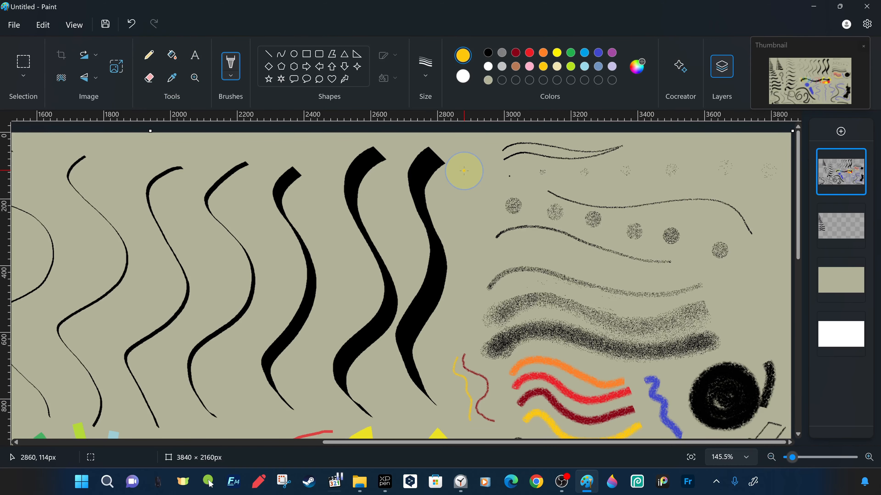
- Fill the sketched cube's front face with light blue, its side with bright blue and its top with indigo
{"action": "scroll", "coordinate": [571, 276], "scroll_direction": "down", "scroll_amount": 3}
{"action": "scroll", "coordinate": [509, 276], "scroll_direction": "up", "scroll_amount": 4}
{"action": "left_click", "coordinate": [584, 66]}
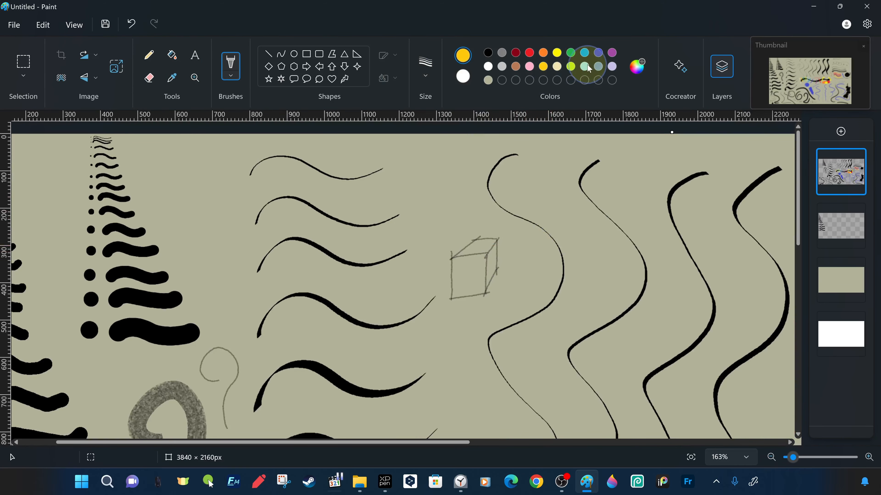
{"action": "left_click", "coordinate": [172, 55]}
{"action": "left_click", "coordinate": [481, 270]}
{"action": "left_click", "coordinate": [584, 52]}
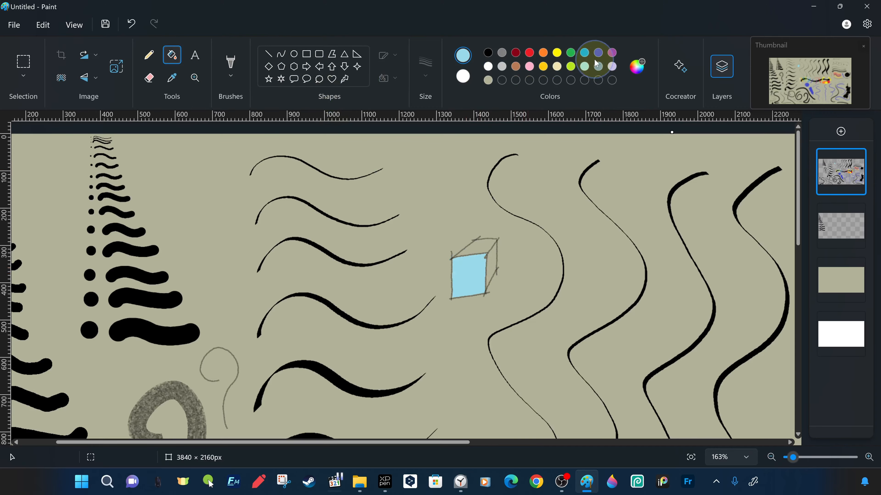
{"action": "left_click", "coordinate": [493, 258]}
{"action": "left_click", "coordinate": [598, 53]}
{"action": "left_click", "coordinate": [475, 247]}
- Fill the empty area of the second layer with indigo, undo the fill, and toggle that layer's visibility
{"action": "scroll", "coordinate": [620, 305], "scroll_direction": "down", "scroll_amount": 5}
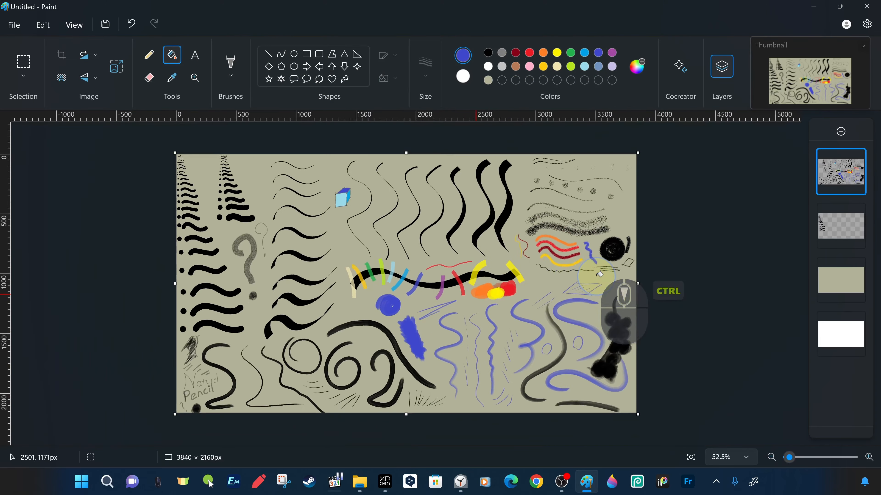
{"action": "left_click", "coordinate": [835, 224]}
{"action": "left_click", "coordinate": [533, 282]}
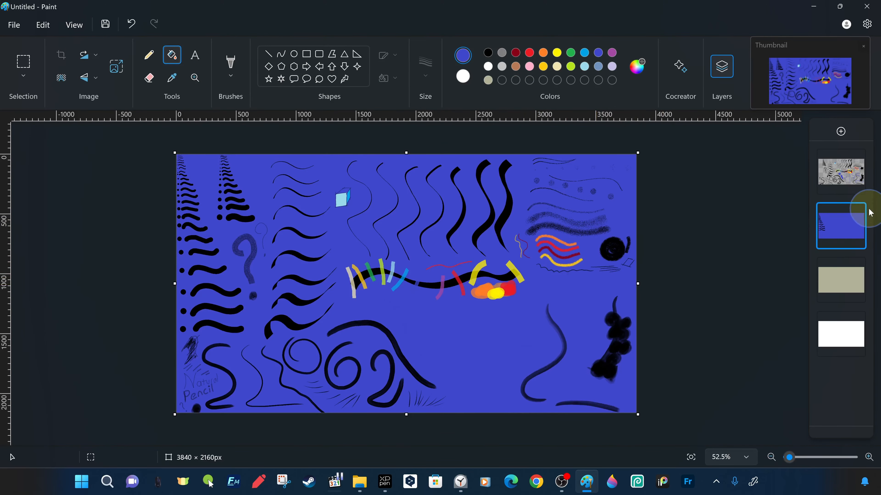
{"action": "left_click", "coordinate": [856, 210]}
{"action": "left_click", "coordinate": [856, 210]}
{"action": "key", "text": "ctrl+z"}
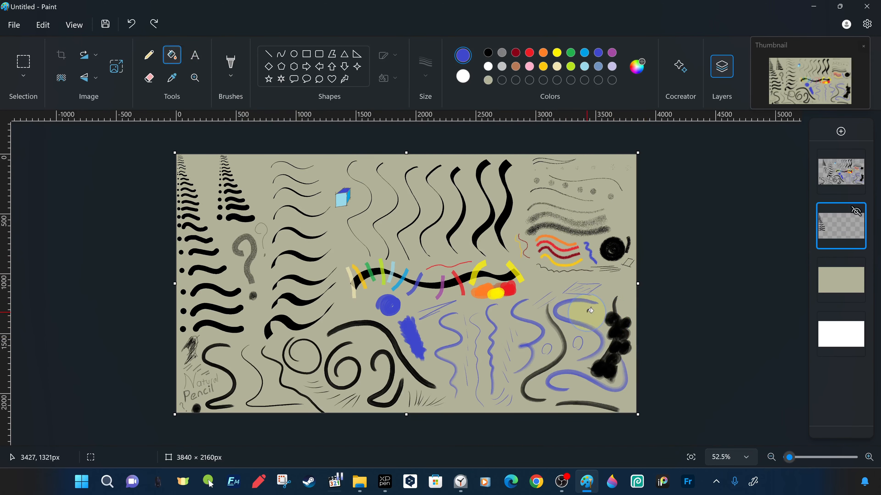
{"action": "left_click", "coordinate": [856, 212]}
{"action": "left_click", "coordinate": [856, 212]}
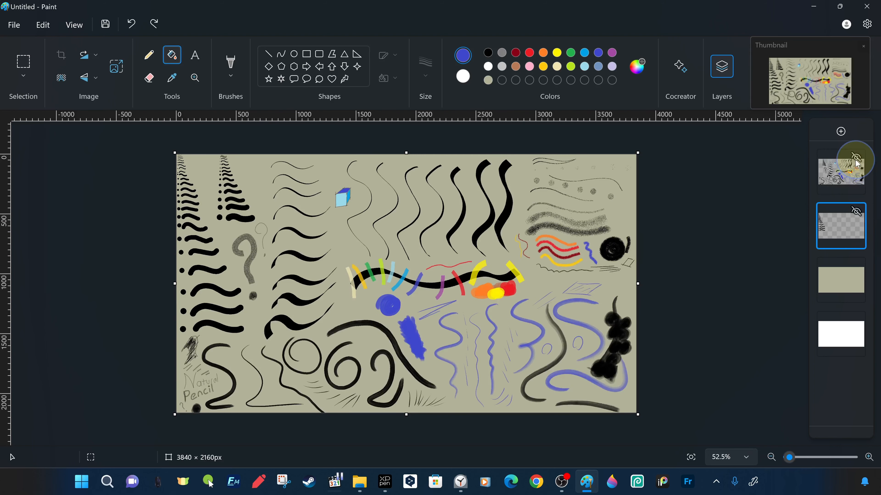
- Try merging the top brush-stroke layer down, and undo the merge
{"action": "left_click", "coordinate": [839, 182]}
{"action": "right_click", "coordinate": [839, 182]}
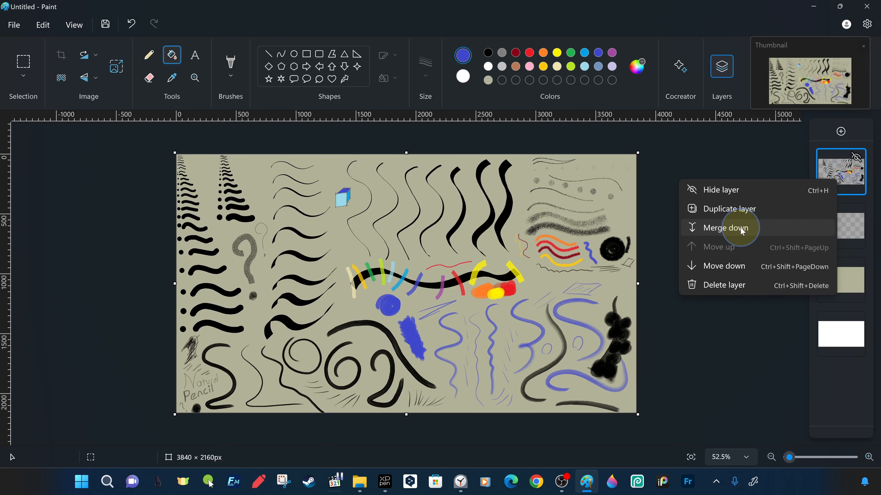
{"action": "left_click", "coordinate": [742, 229]}
{"action": "key", "text": "ctrl+z"}
- Toggle the top brush-stroke layer's visibility, and merge it down into the second layer
{"action": "left_click", "coordinate": [855, 157]}
{"action": "left_click", "coordinate": [855, 157]}
{"action": "right_click", "coordinate": [839, 182]}
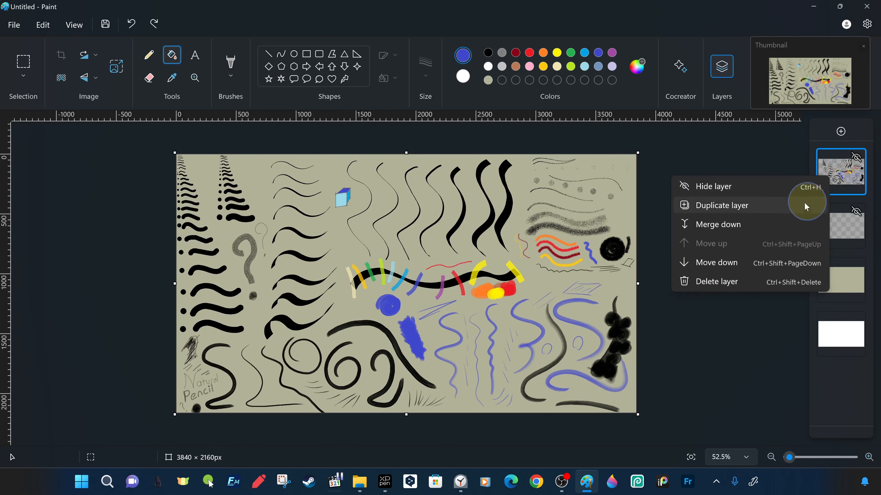
{"action": "left_click", "coordinate": [780, 224]}
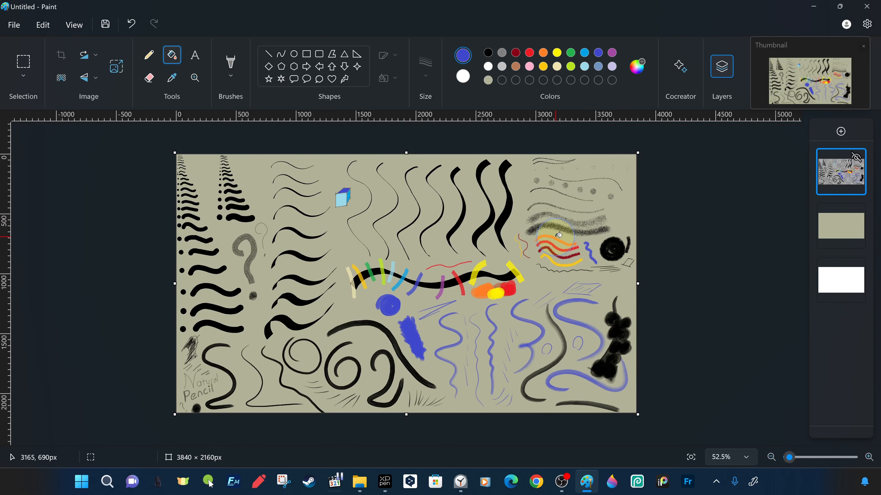
- Save the artwork to the Desktop as a PNG named Brushes V1
{"action": "left_click", "coordinate": [13, 24]}
{"action": "left_click", "coordinate": [75, 143]}
{"action": "left_click", "coordinate": [183, 139]}
{"action": "scroll", "coordinate": [177, 205], "scroll_direction": "down", "scroll_amount": 1}
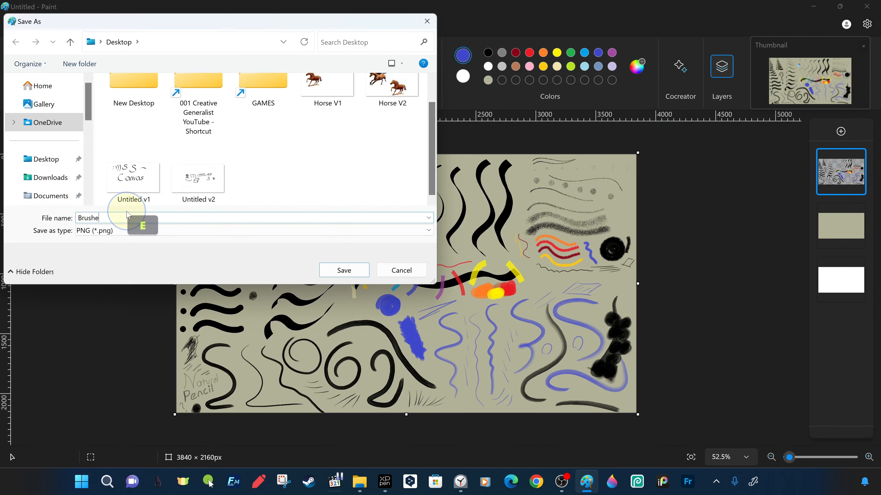
{"action": "left_click", "coordinate": [342, 272]}
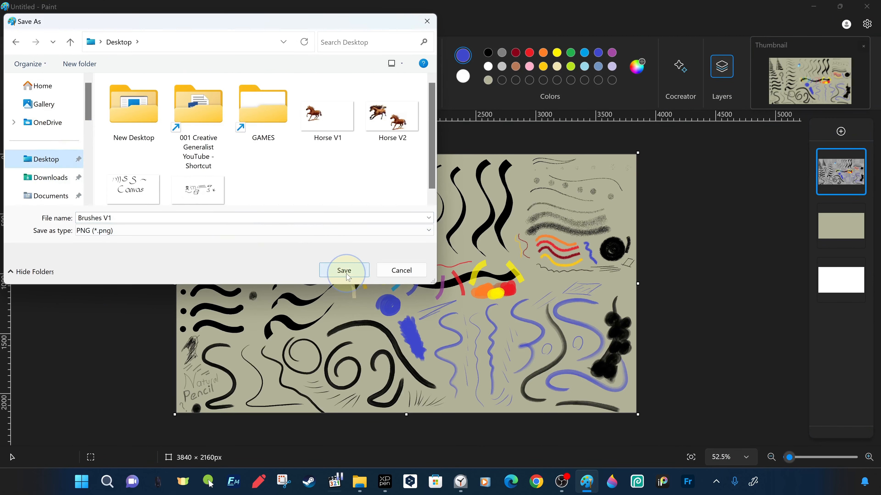
- Hide the khaki and white background layers and save a transparent PNG copy named Brushes V2 to the Desktop
{"action": "left_click", "coordinate": [855, 211]}
{"action": "left_click", "coordinate": [855, 266]}
{"action": "left_click", "coordinate": [14, 25]}
{"action": "left_click", "coordinate": [74, 141]}
{"action": "left_click", "coordinate": [182, 139]}
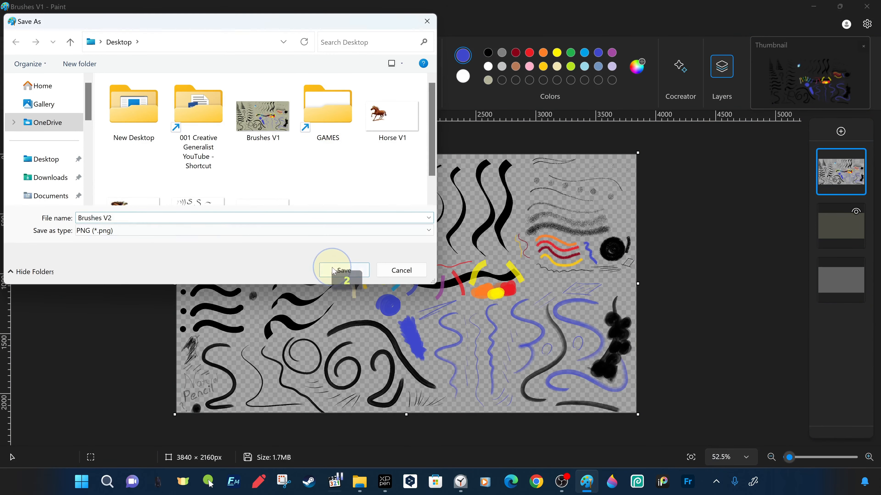
{"action": "left_click", "coordinate": [344, 271]}
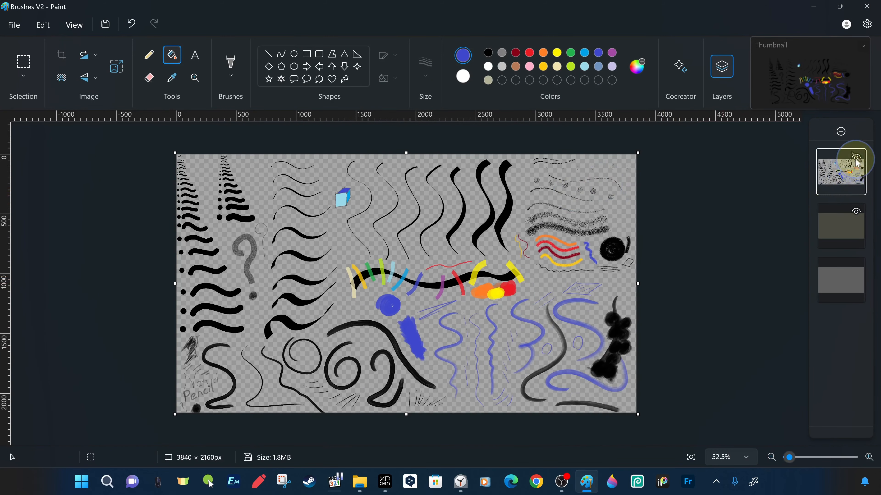
- Toggle the merged stroke layer's visibility, and clear all strokes from it using a selection
{"action": "left_click", "coordinate": [856, 159]}
{"action": "left_click", "coordinate": [855, 159]}
{"action": "left_click", "coordinate": [23, 62]}
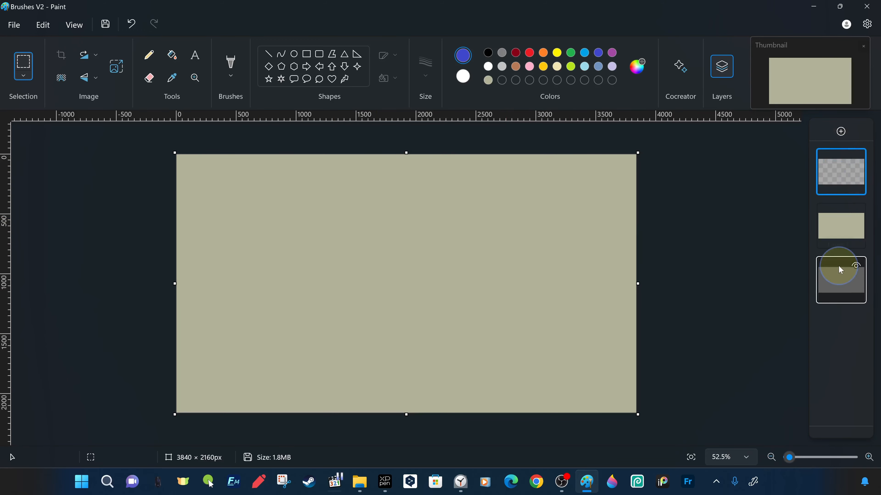
- Undo the clearing and the layer merge, and merge the top stroke layer down again
{"action": "left_click", "coordinate": [131, 23]}
{"action": "left_click", "coordinate": [131, 24]}
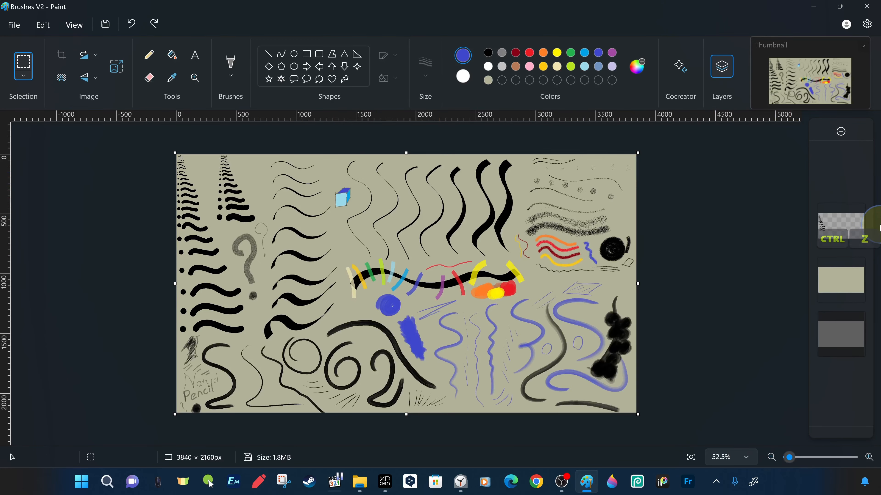
{"action": "right_click", "coordinate": [839, 176]}
{"action": "left_click", "coordinate": [733, 223]}
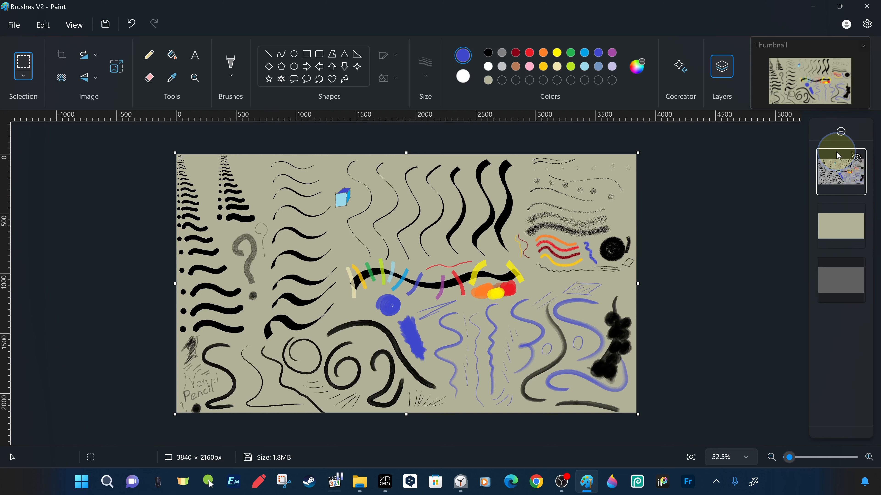
- Try deleting the merged stroke layer, and undo the deletion
{"action": "right_click", "coordinate": [839, 160]}
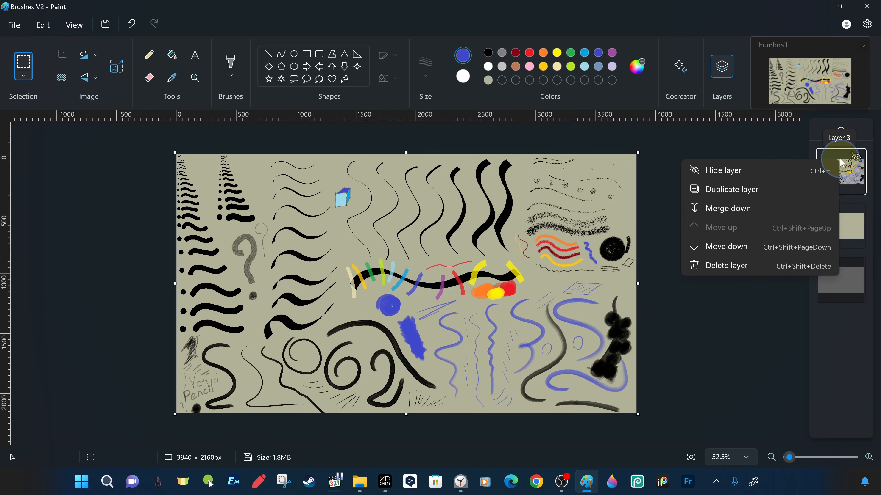
{"action": "left_click", "coordinate": [727, 264]}
{"action": "left_click", "coordinate": [131, 23]}
- Delete the merged stroke layer and add a new empty layer above the khaki background
{"action": "right_click", "coordinate": [835, 160]}
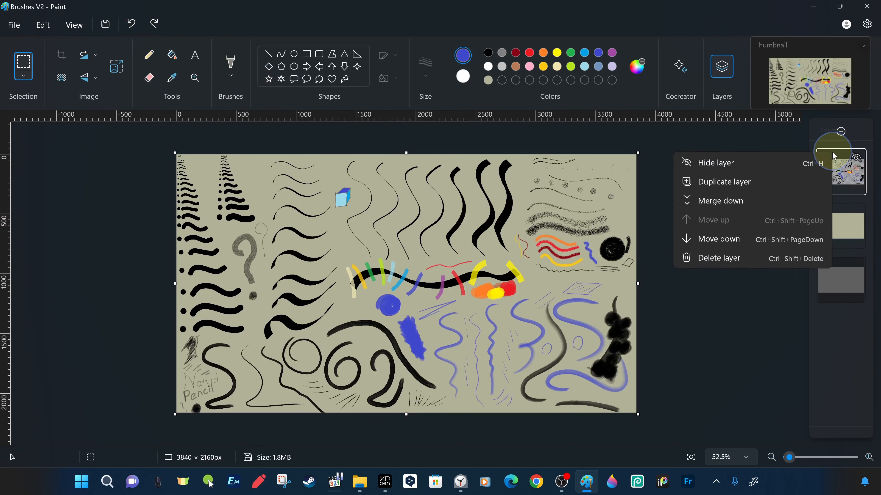
{"action": "left_click", "coordinate": [728, 259]}
{"action": "left_click", "coordinate": [840, 132]}
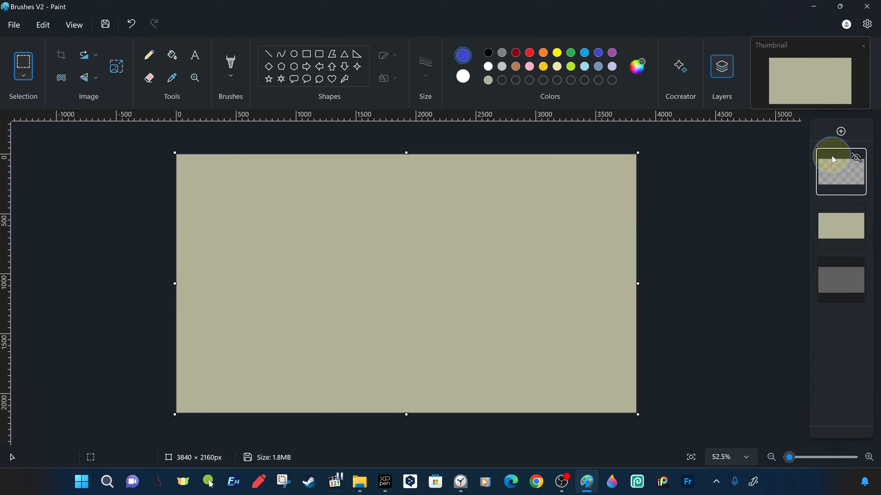